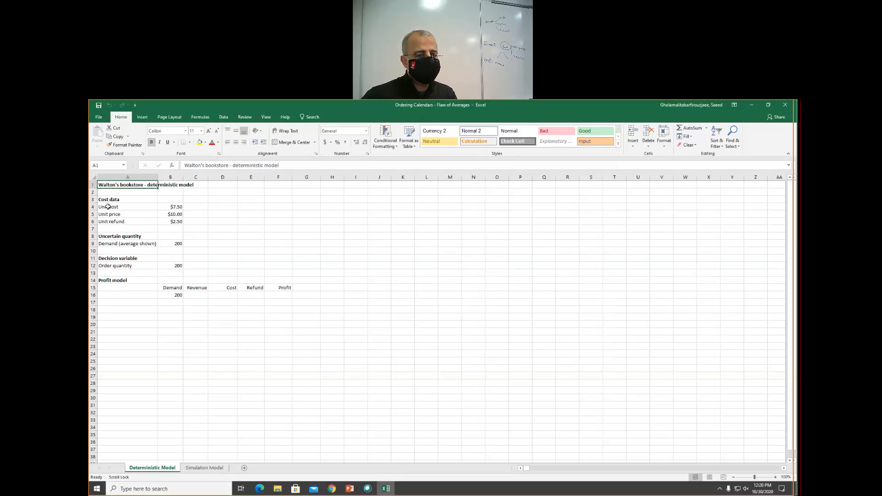
- Create range names from the left-column labels for the unit cost and unit price values
left_click_drag(108, 207, 170, 209)
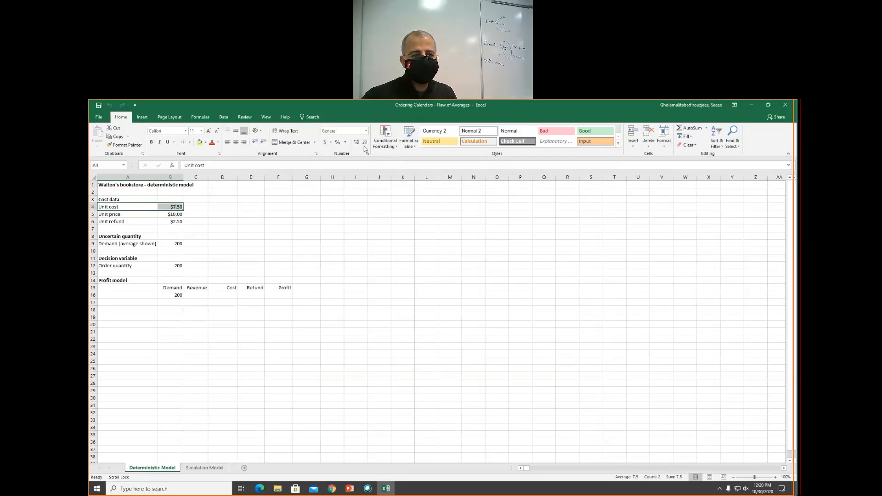
left_click(225, 117)
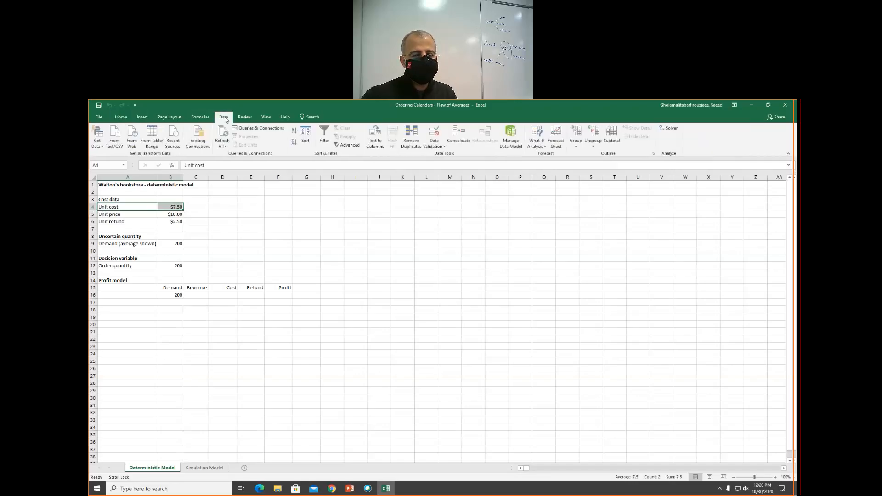
left_click(200, 117)
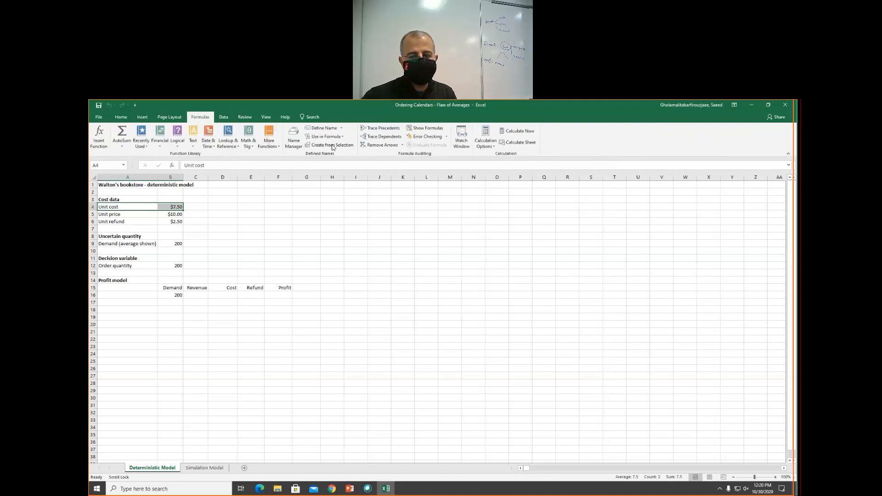
left_click(329, 145)
left_click(483, 306)
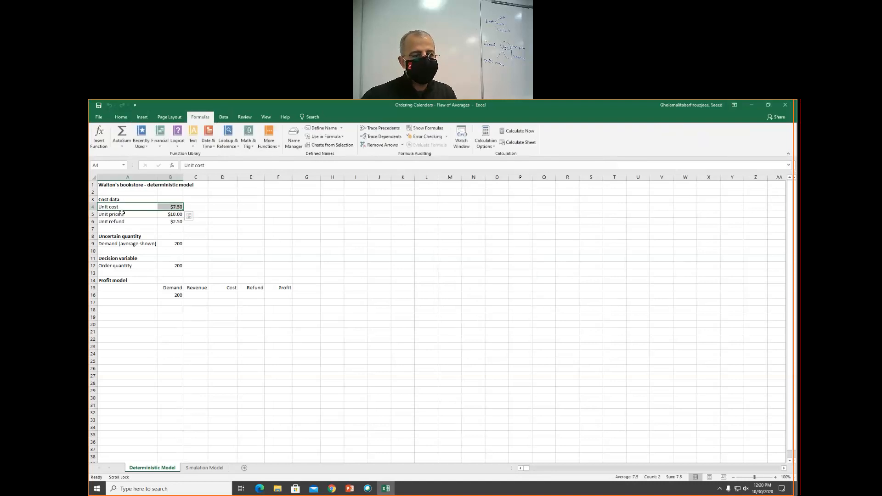
left_click_drag(122, 214, 175, 215)
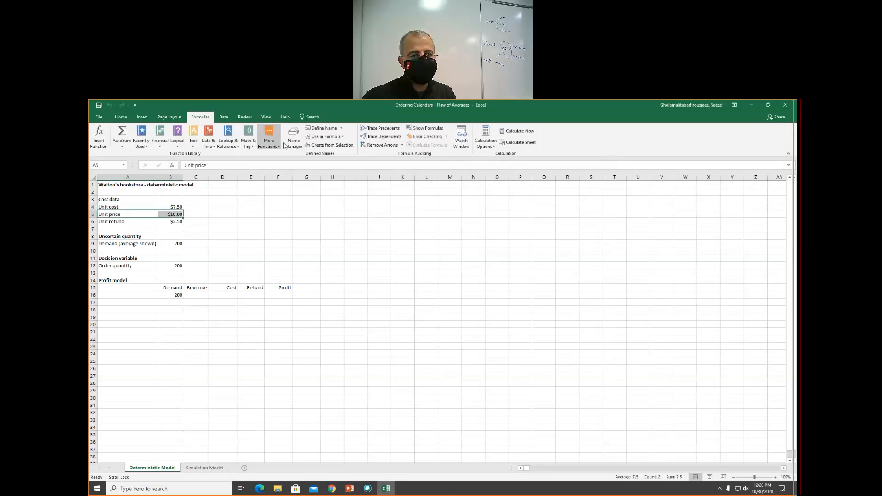
left_click(329, 145)
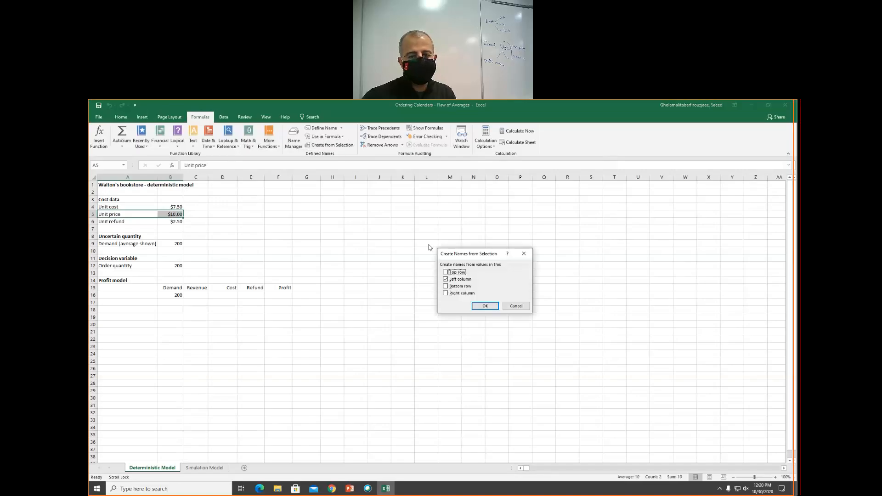
left_click(485, 306)
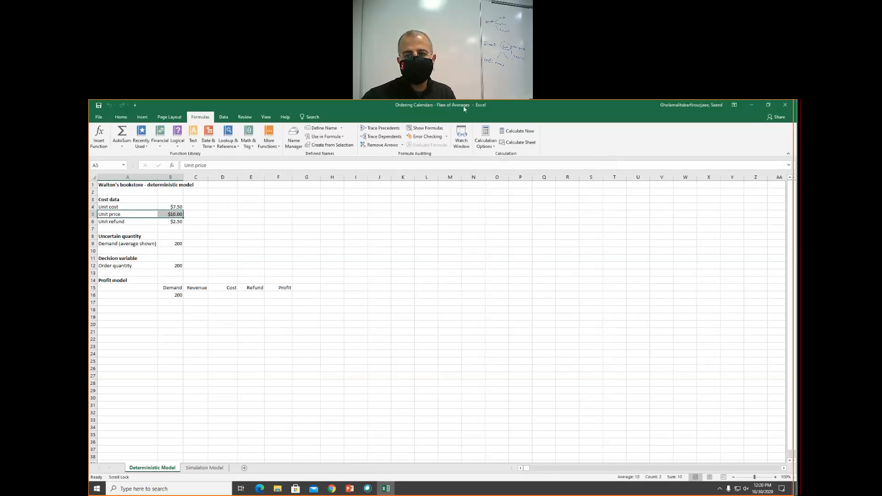
left_click(480, 103)
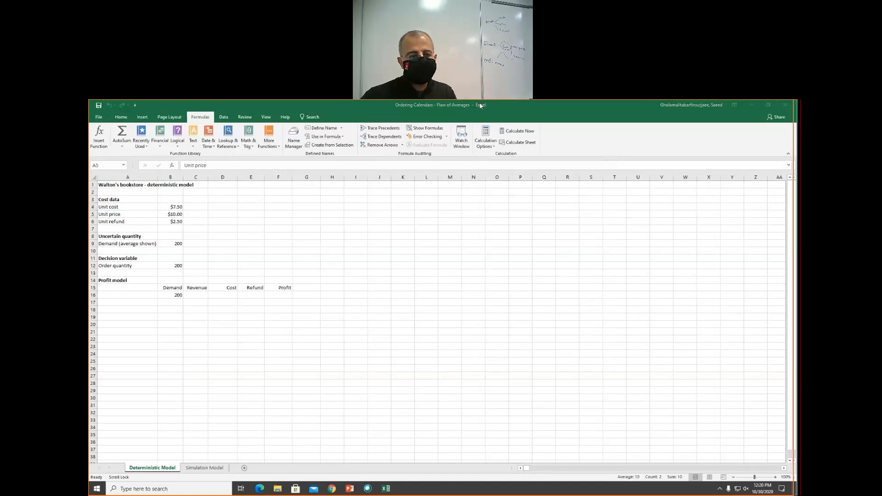
- Create range names from the left-column labels for the unit refund and the average demand values
left_click(124, 221)
left_click(124, 221)
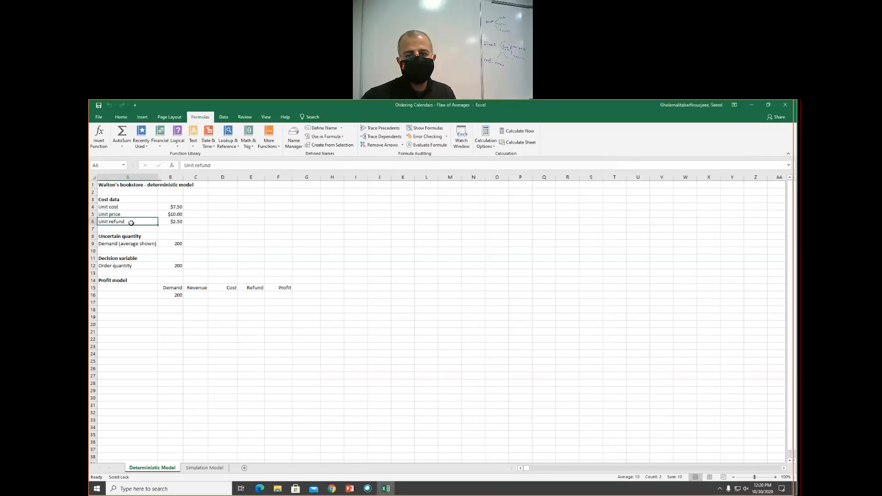
left_click_drag(131, 222, 177, 221)
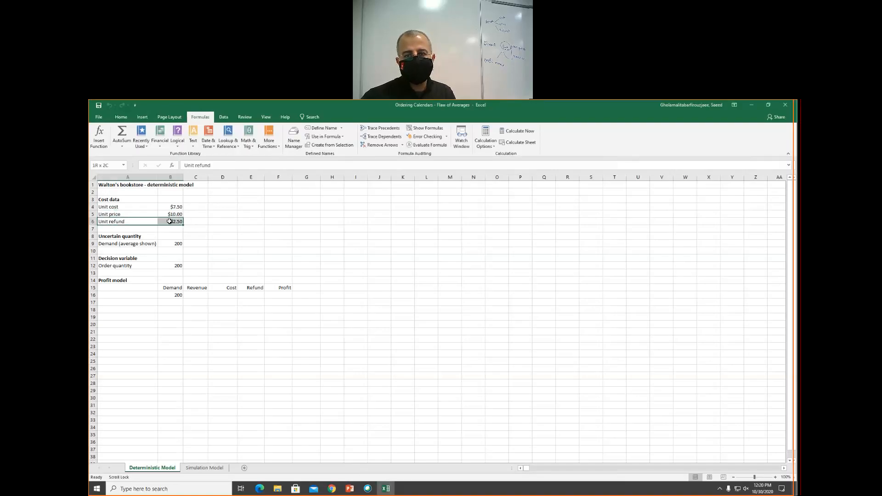
left_click(330, 144)
left_click(476, 308)
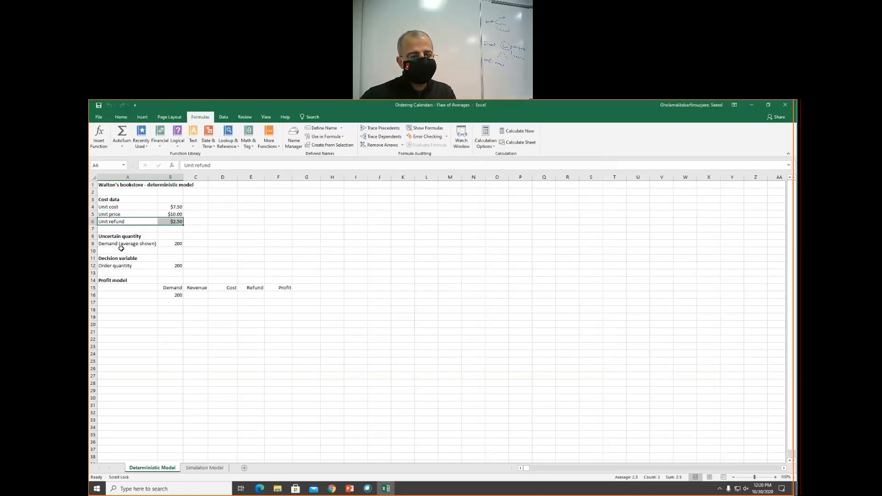
left_click_drag(121, 244, 178, 244)
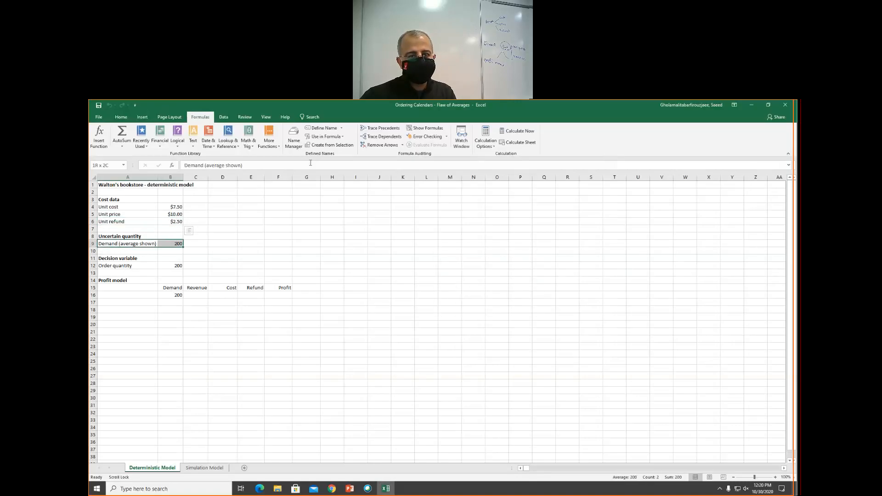
left_click(330, 144)
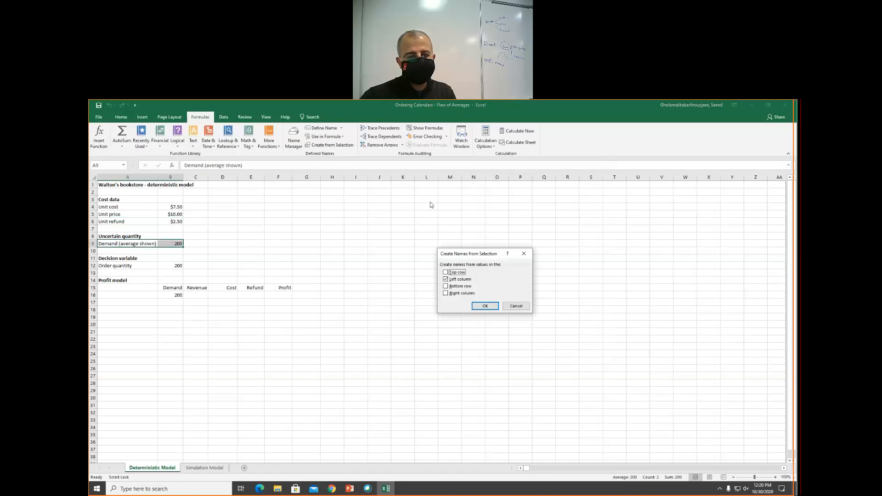
left_click(485, 307)
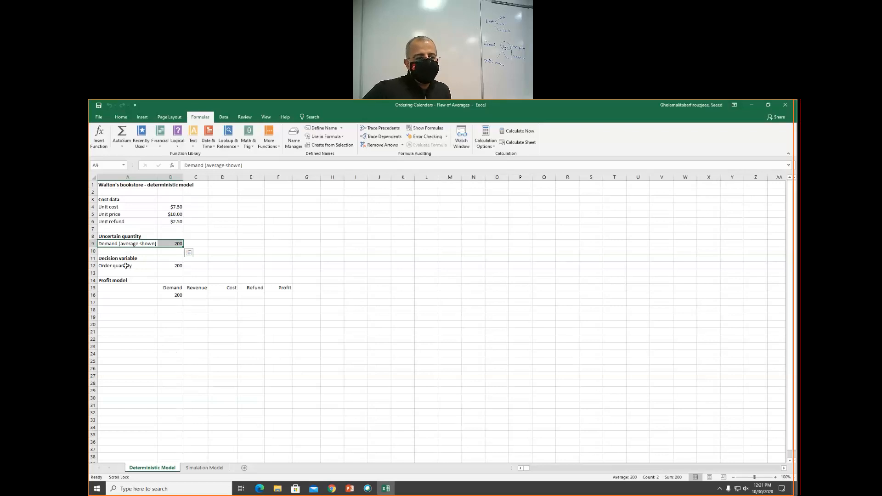
- Create a range name from the left-column label for the order quantity value
left_click_drag(126, 265, 165, 266)
left_click(331, 144)
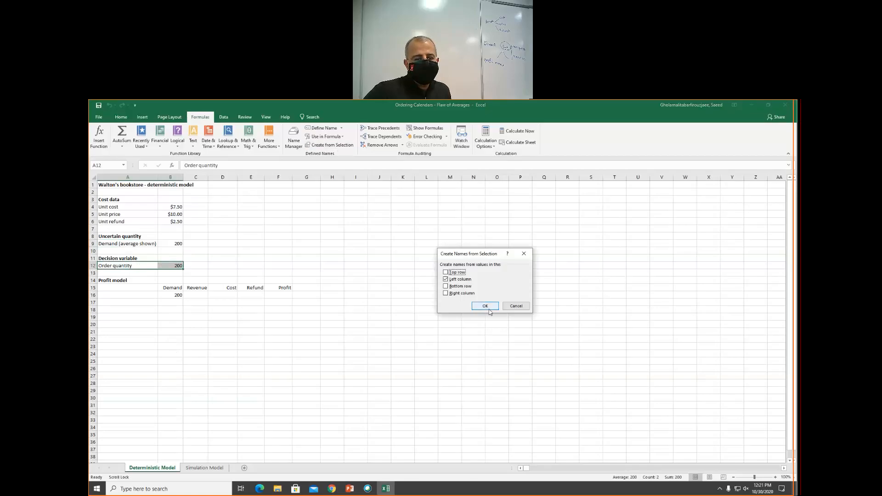
left_click(485, 305)
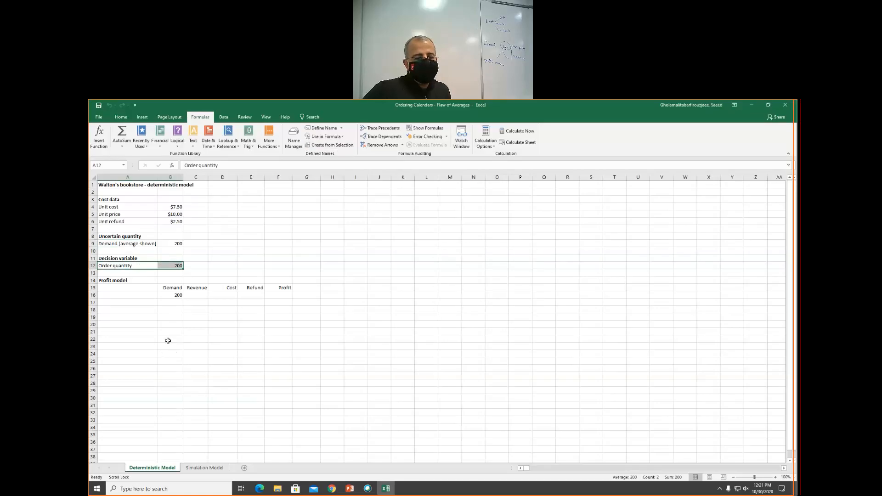
- Enter the revenue formula =Unit_price*MIN(Demand__average_shown,Order_quantity) in the Revenue cell of the profit model
left_click(281, 295)
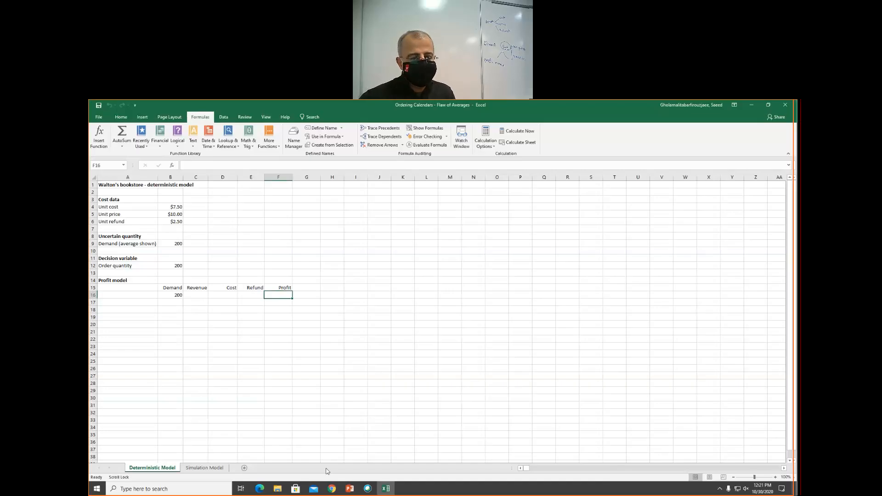
left_click(195, 296)
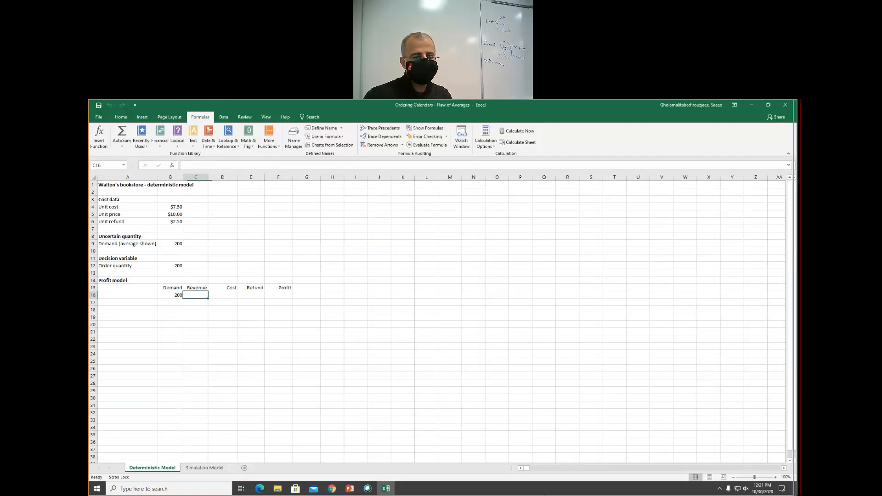
type("=")
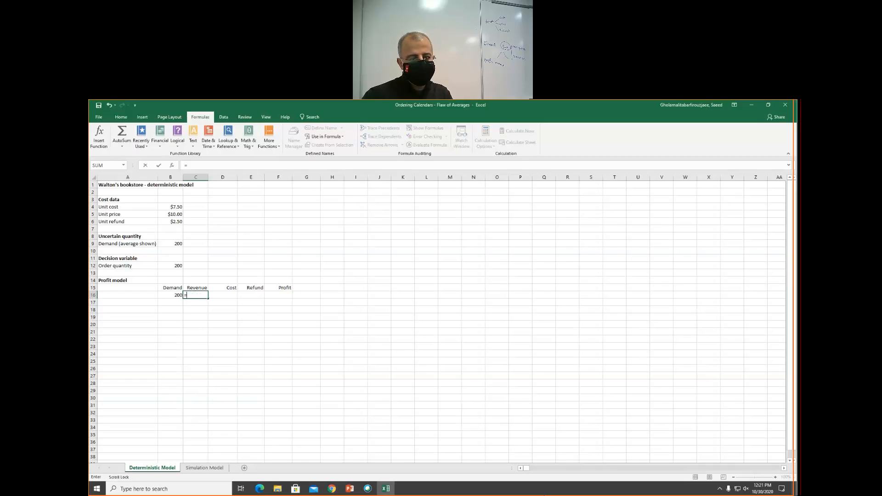
type("unit")
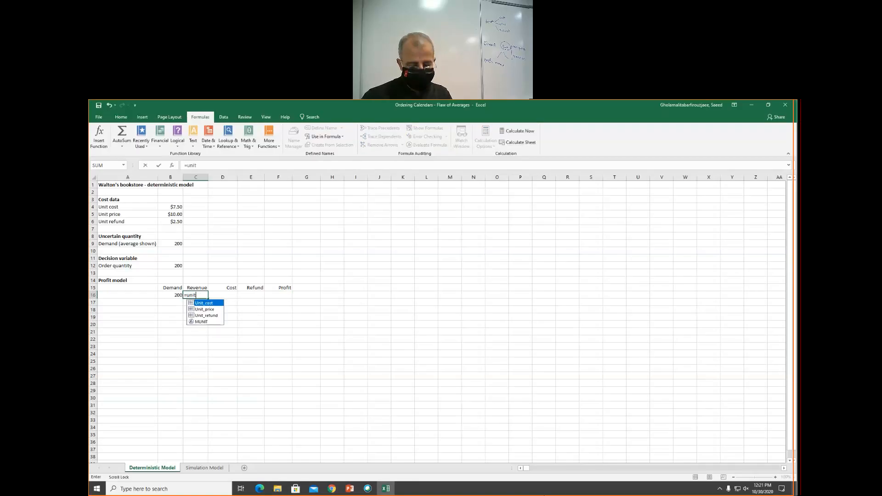
type("_price*")
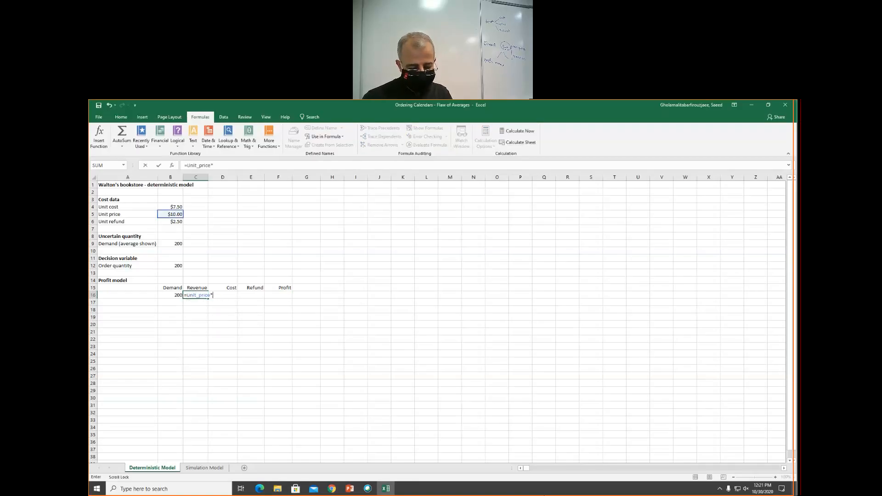
type("min")
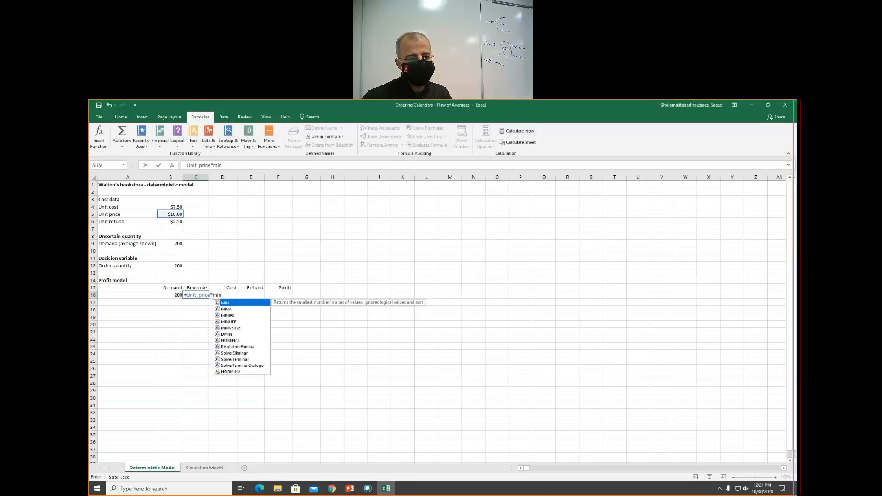
key("Tab")
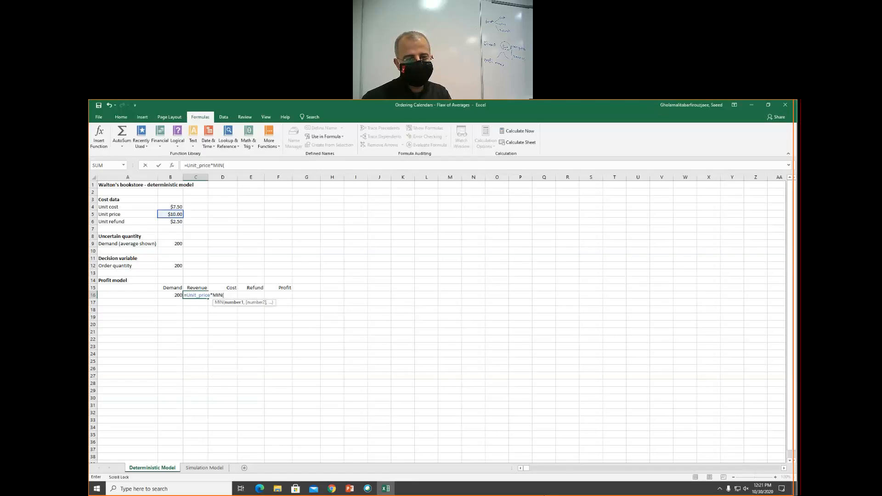
type("de")
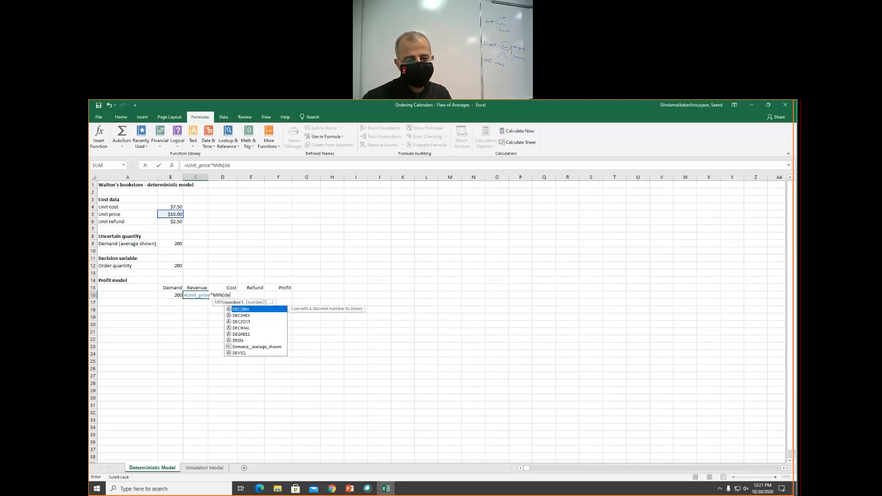
key("Down")
key("Down")
key("Down")
key("Down")
key("Down")
key("Down")
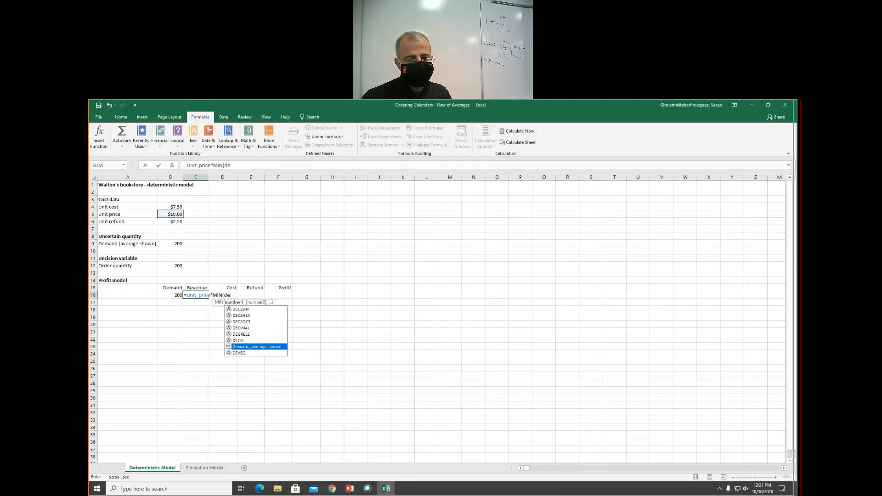
key("Tab")
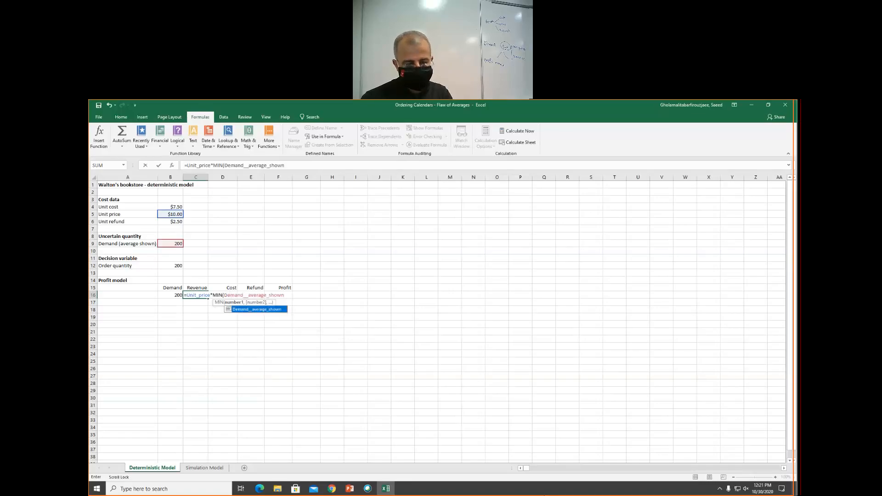
type(",orde")
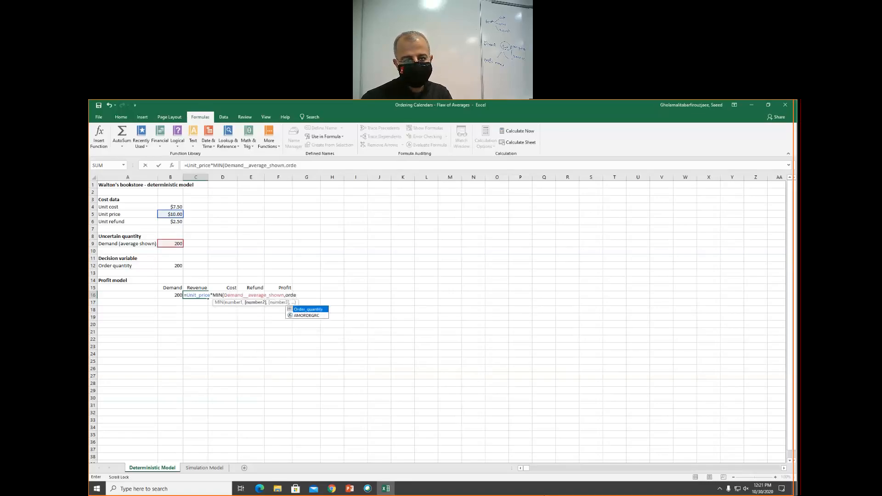
key("Tab")
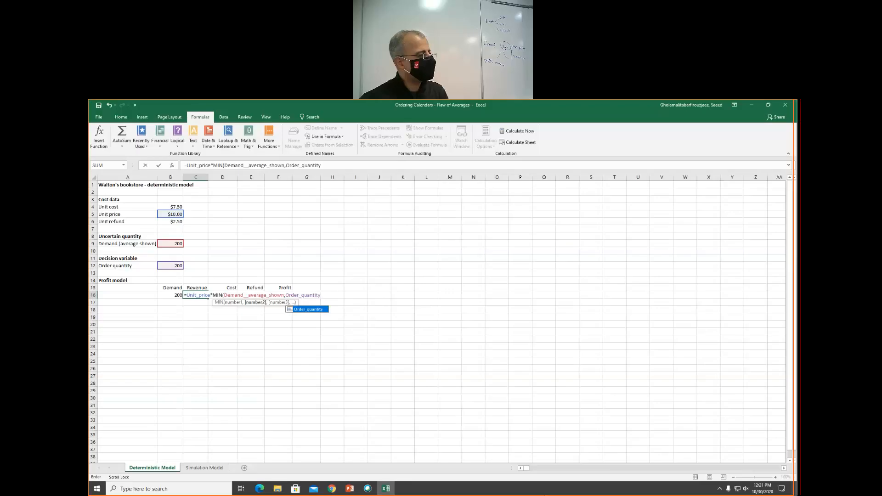
type(")")
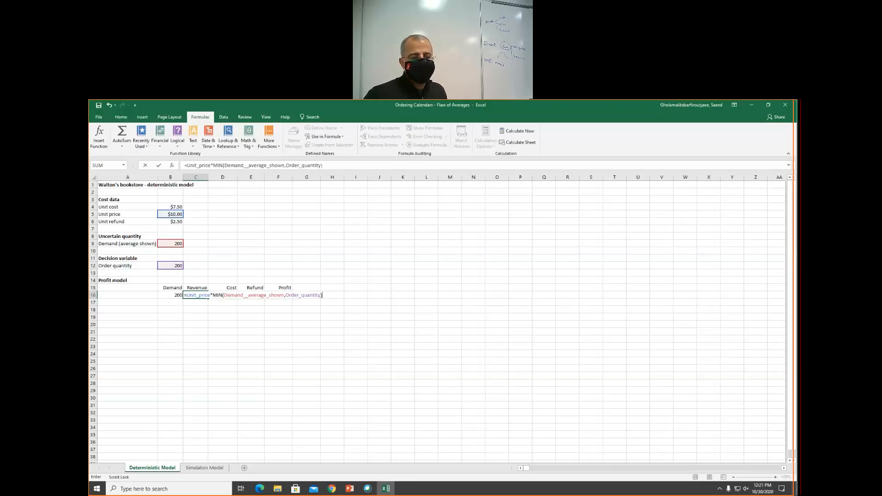
key("Return")
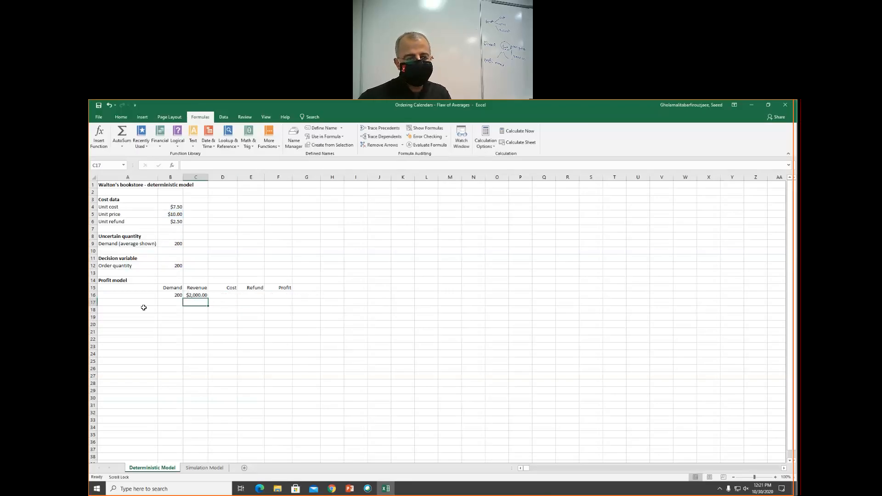
- Enter the cost formula =Unit_cost*Order_quantity in the Cost cell of the profit model
left_click(230, 294)
type("=")
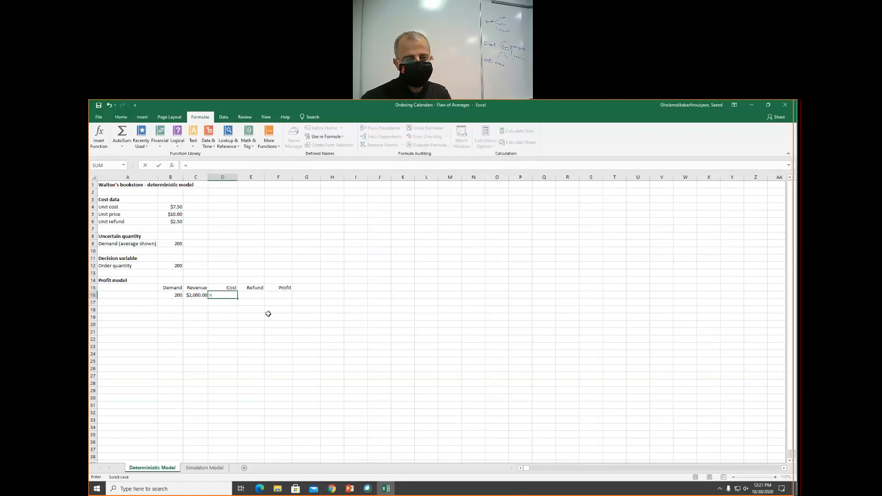
type("unit")
key("Tab")
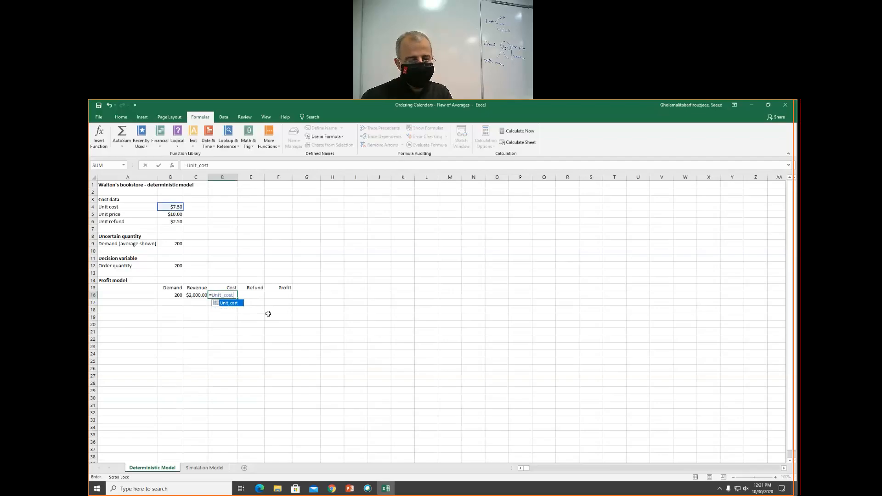
type("*")
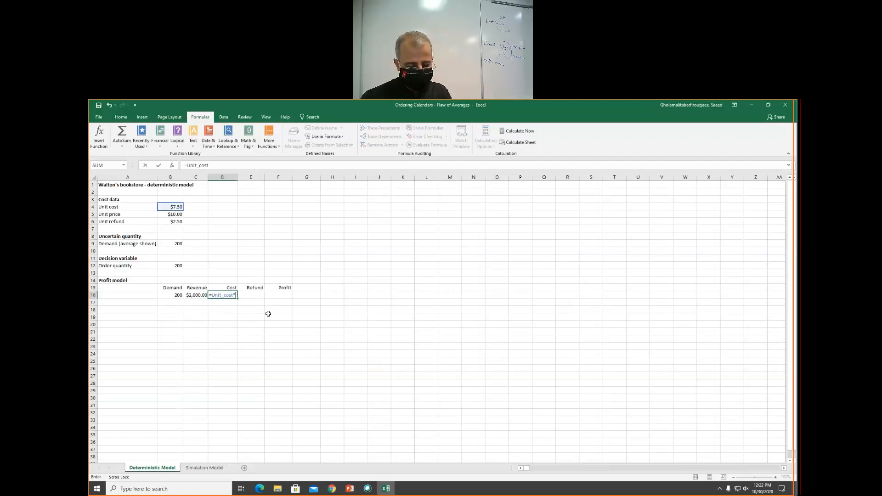
type("or")
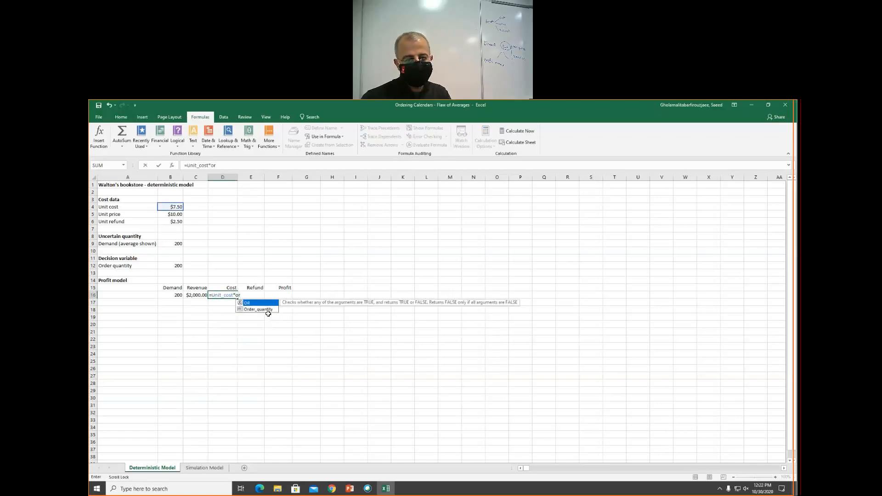
double_click(268, 312)
key("Return")
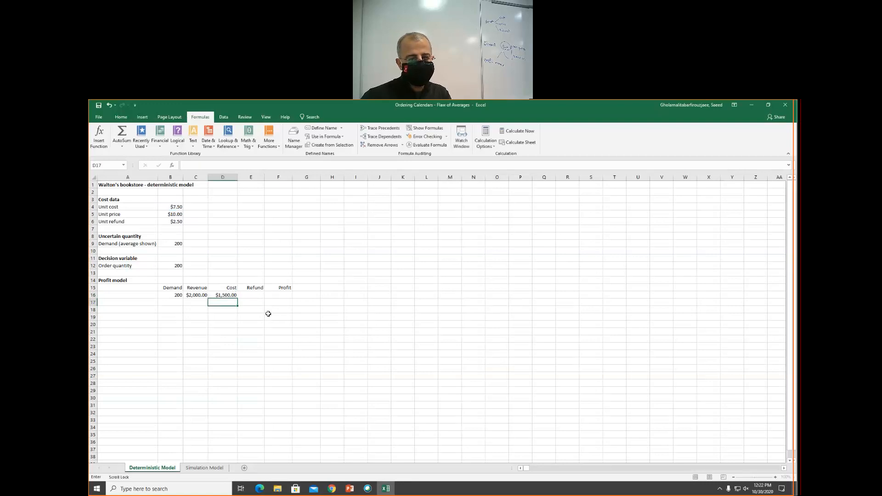
- Enter the refund formula =Unit_cost*MAX(Order_quantity-Demand__average_shown,0) in the Refund cell of the profit model
left_click(243, 297)
type("=")
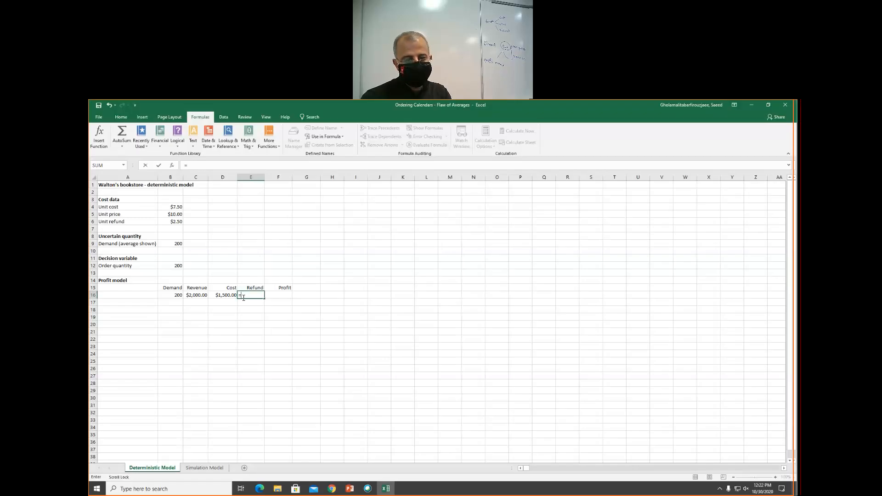
type("unit_cost*")
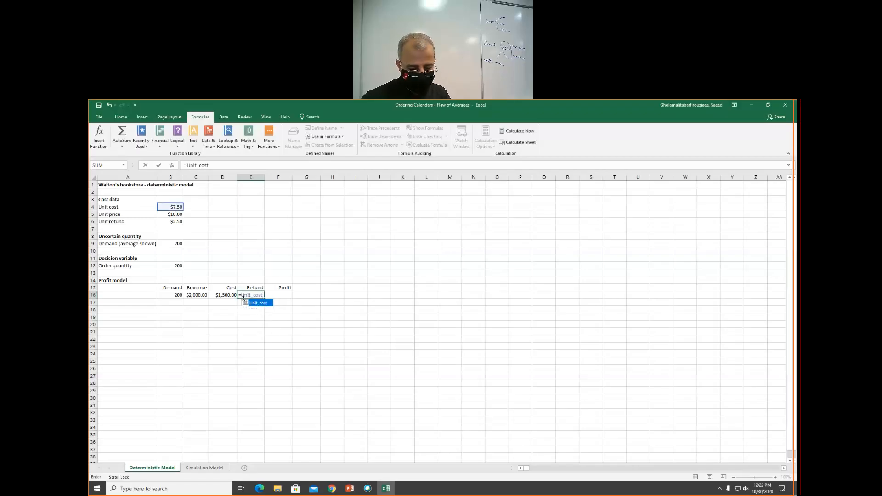
type("MAX(")
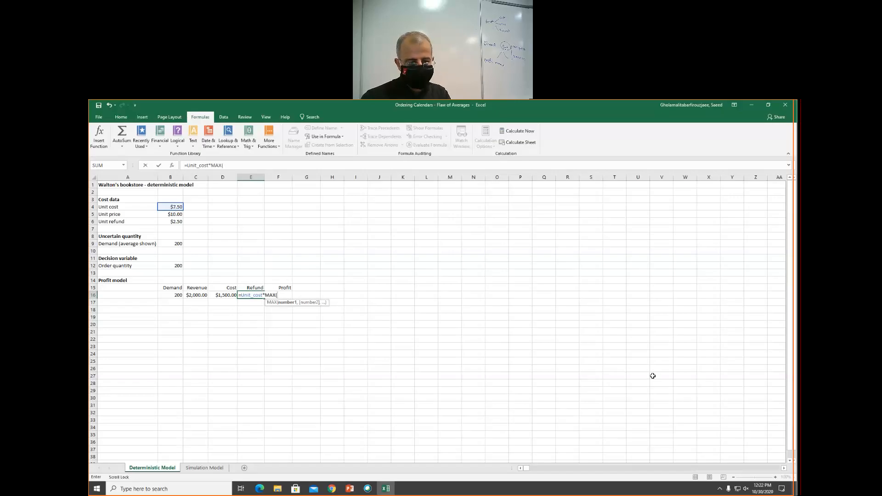
type("or")
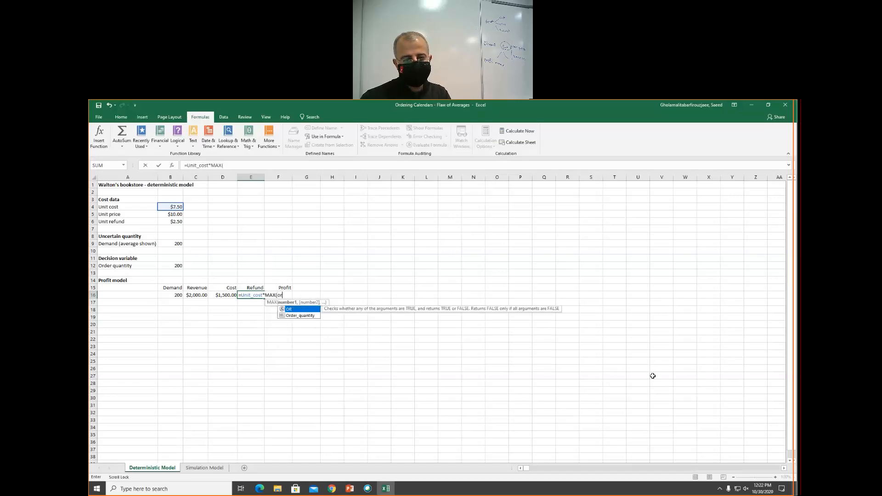
key("Down")
key("Tab")
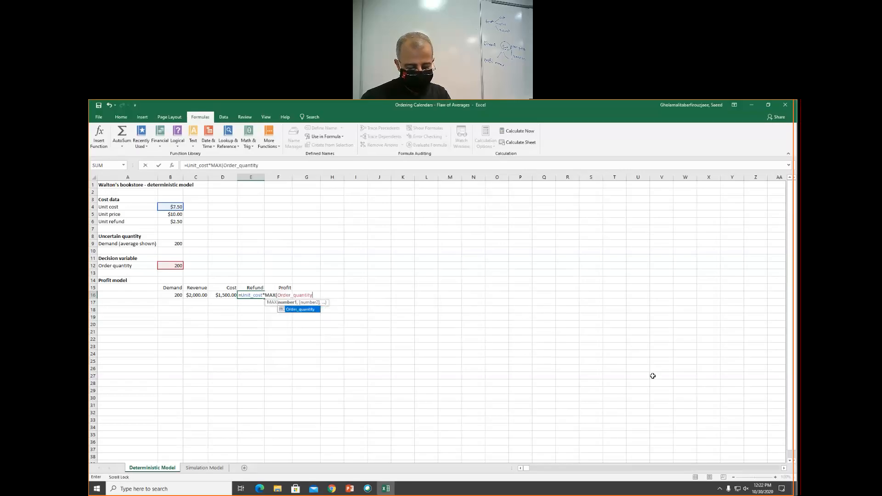
type("-Demand__average_shown")
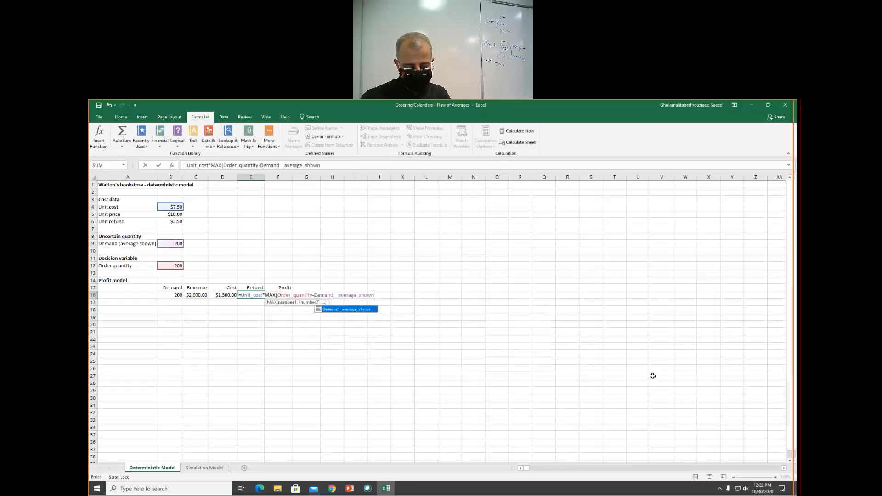
type(",")
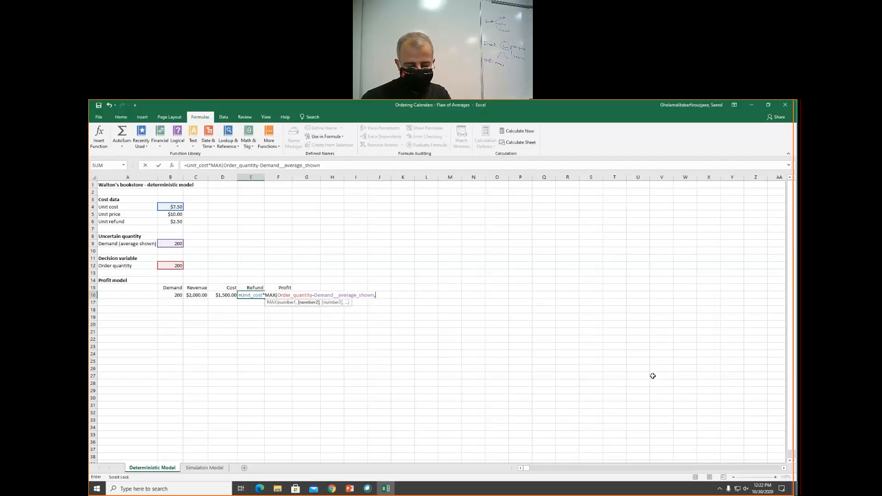
type("0)")
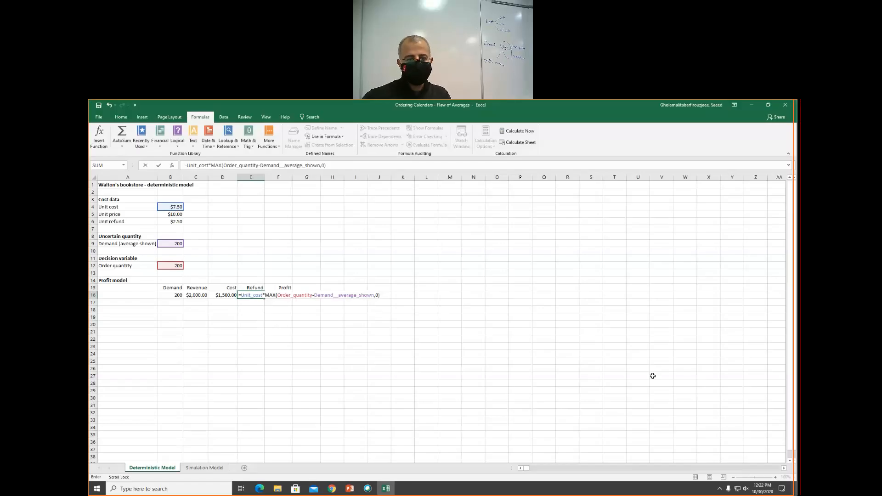
key("Return")
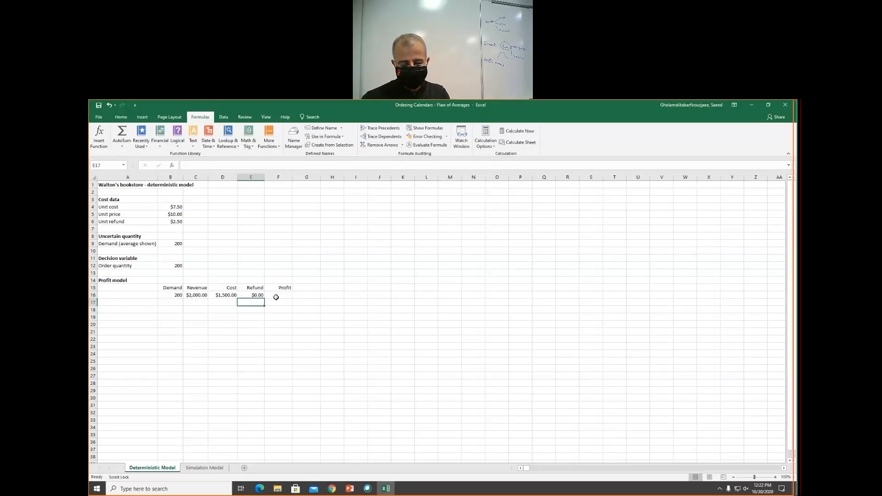
- Enter the profit formula =C16+E16-D16 in the Profit cell of the profit model
left_click(276, 296)
type("=")
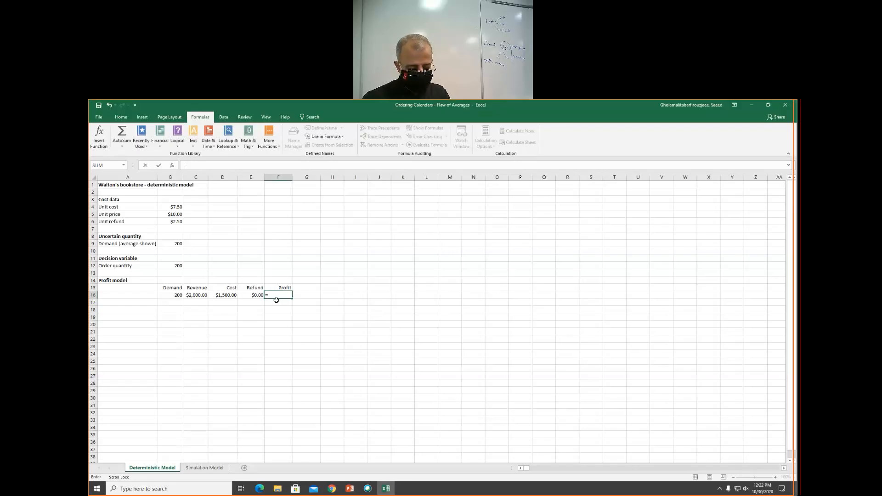
type("c16")
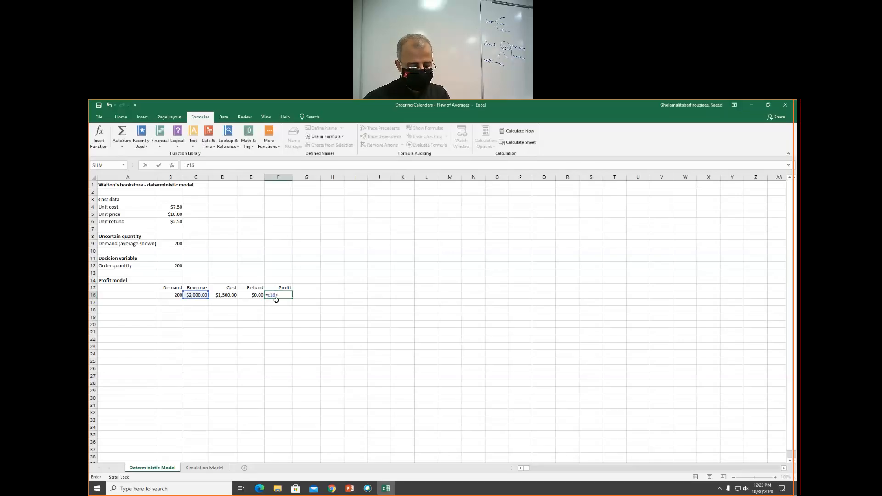
type("+e16")
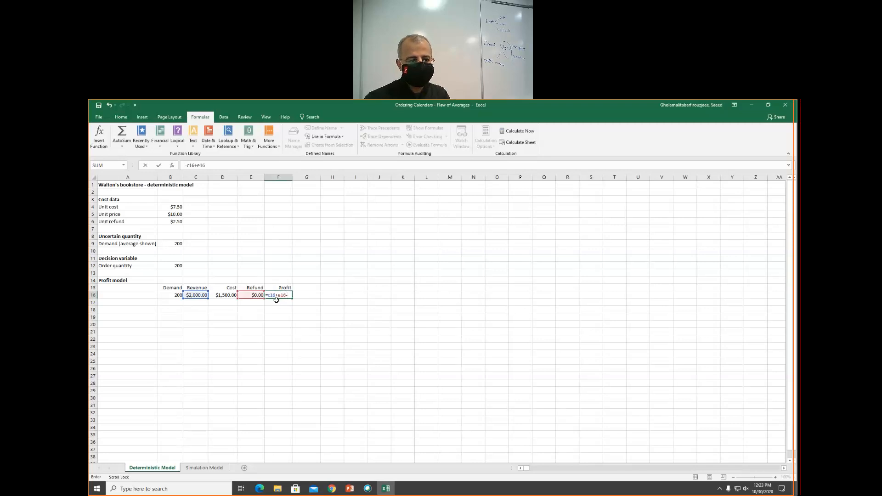
type("-d16")
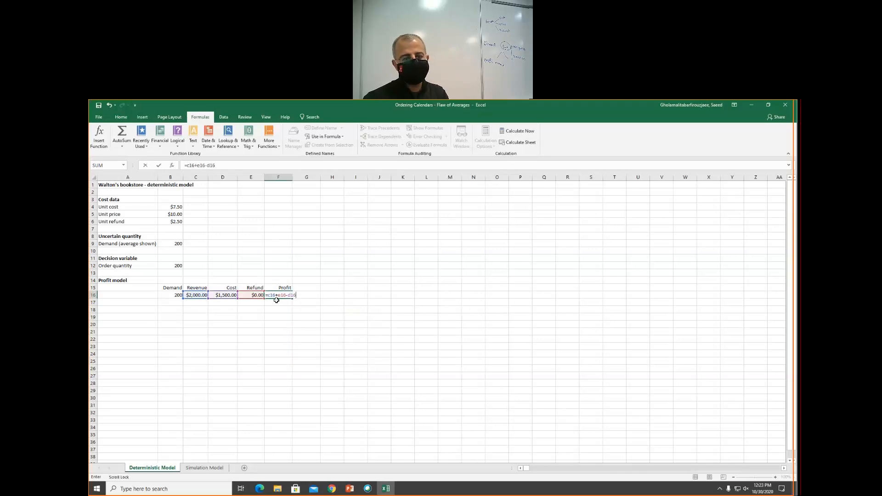
key("Return")
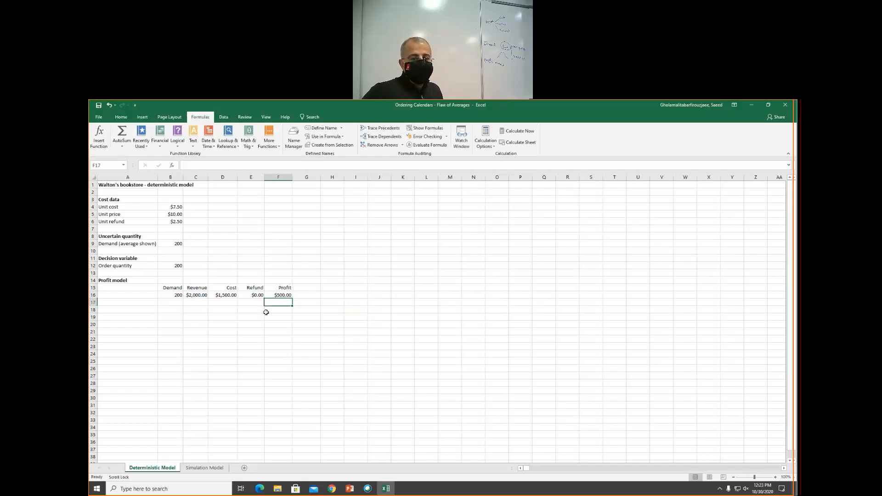
- Inspect the profit formula, the average demand input and the Demand cell of the profit model
left_click(283, 295)
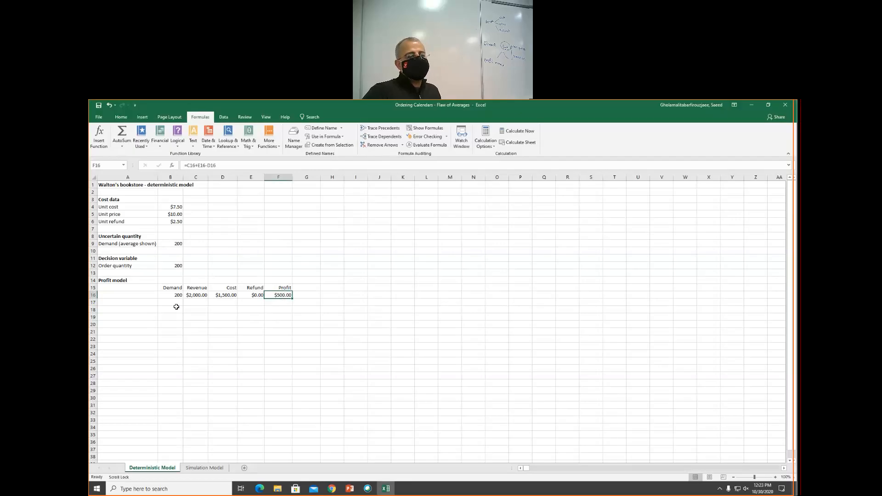
left_click(170, 243)
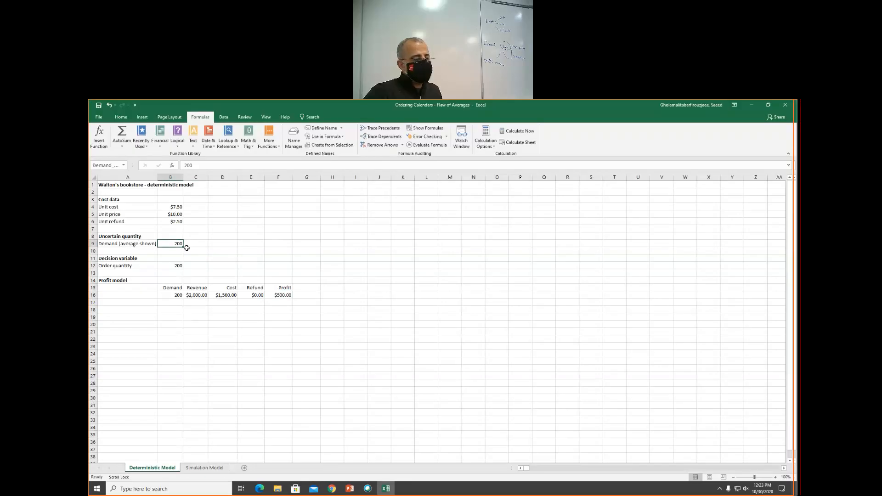
left_click(285, 296)
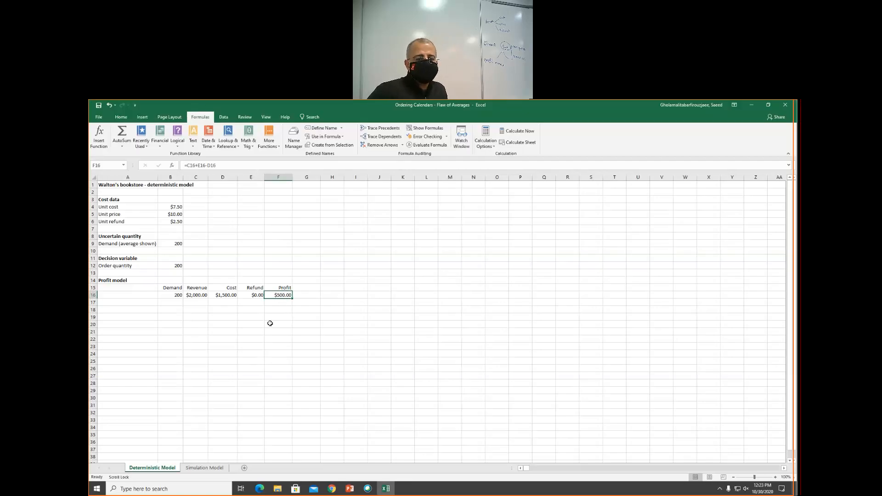
left_click(159, 244)
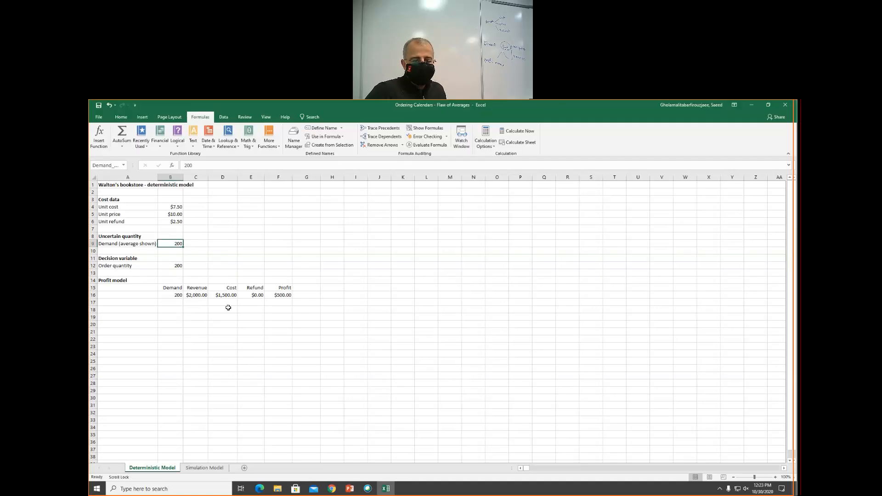
left_click(202, 340)
left_click(204, 309)
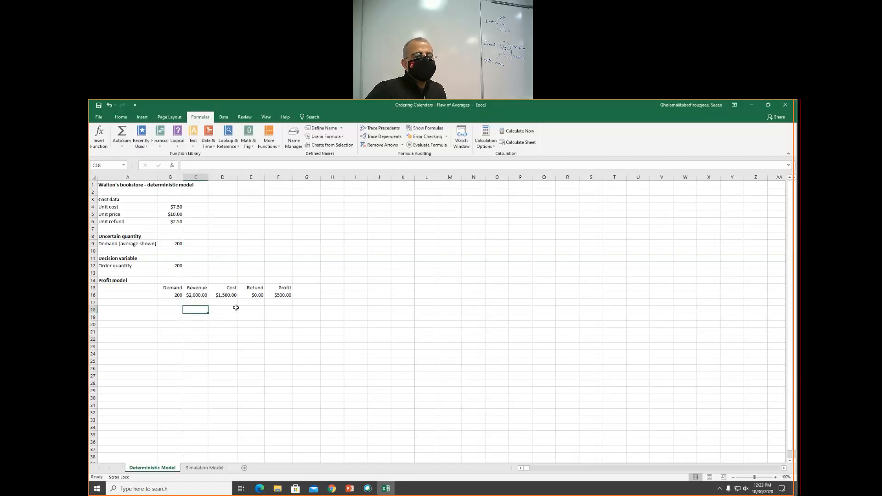
left_click(169, 244)
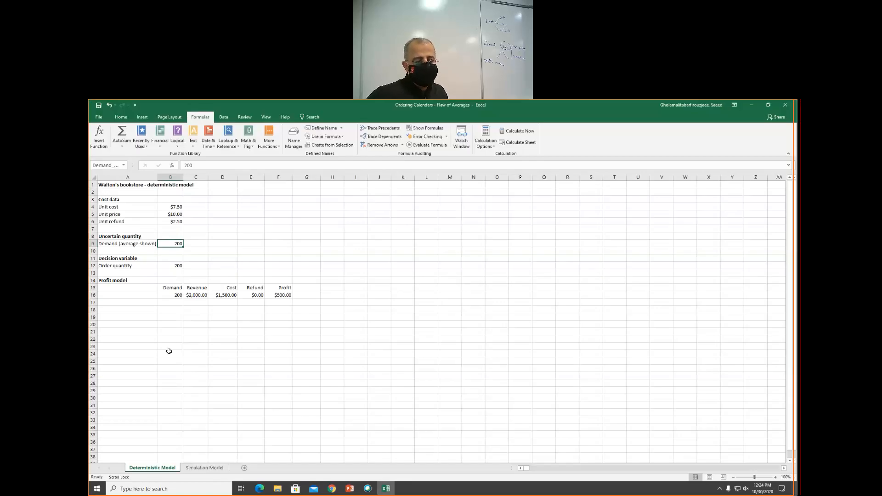
left_click(169, 295)
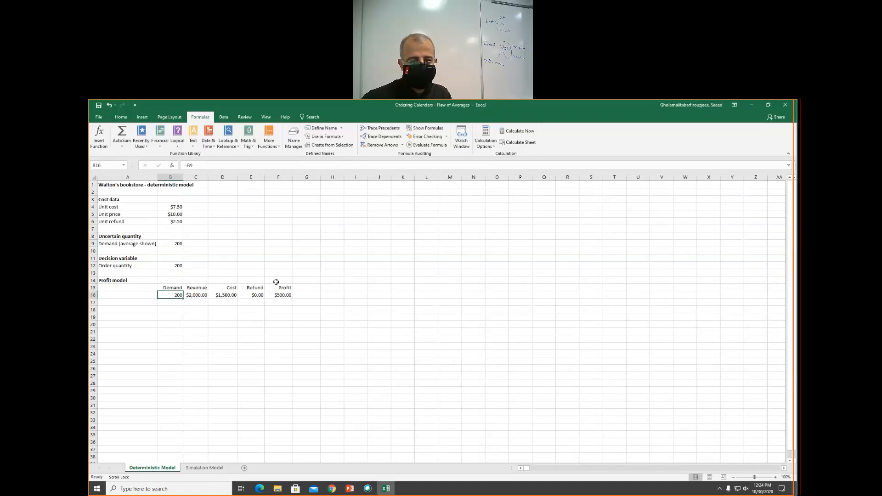
left_click(285, 296)
- Switch to the Simulation Model sheet and enter =B9 in the Demand cell of its profit model
left_click(209, 469)
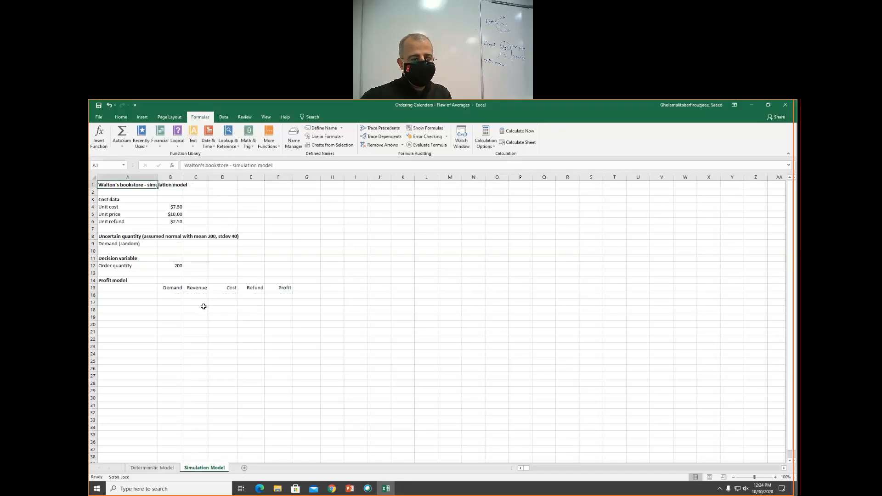
left_click(169, 295)
type("=")
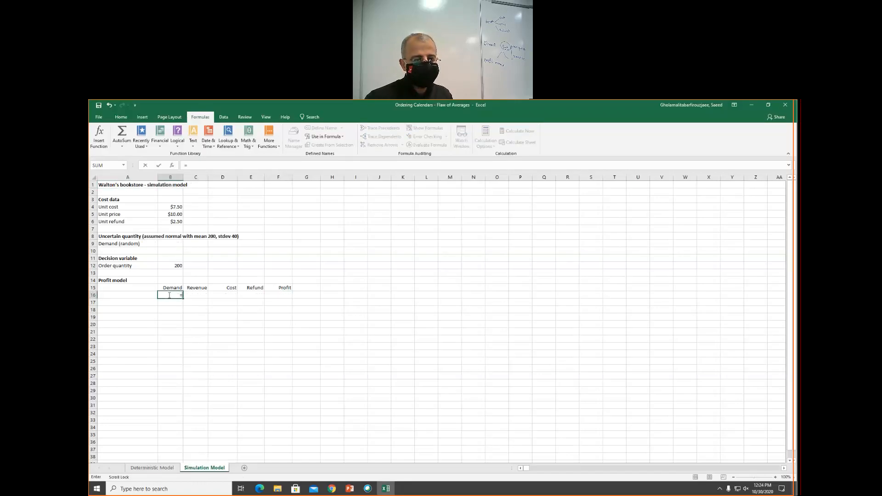
type("b9")
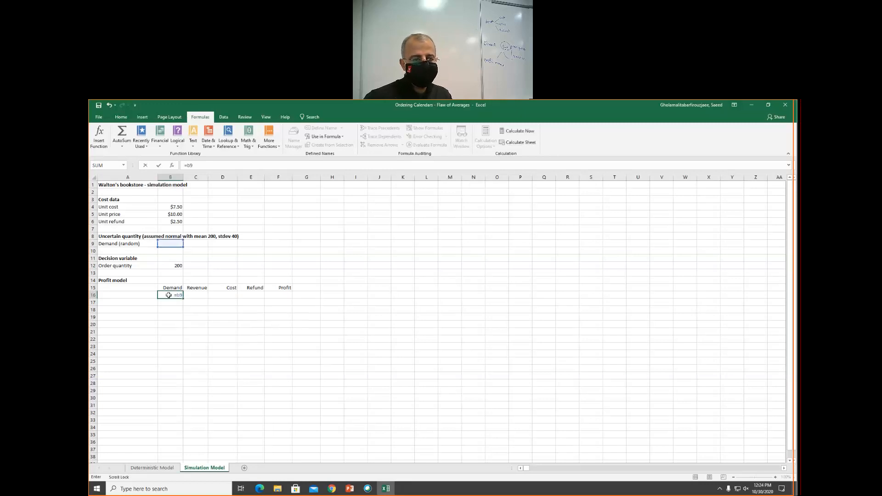
key("Tab")
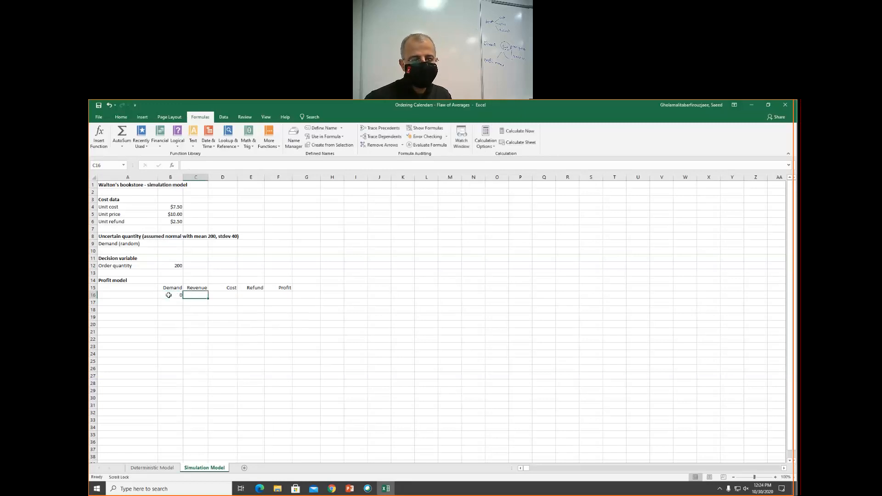
- Review the simulation Demand cell and the defined range names
left_click(169, 295)
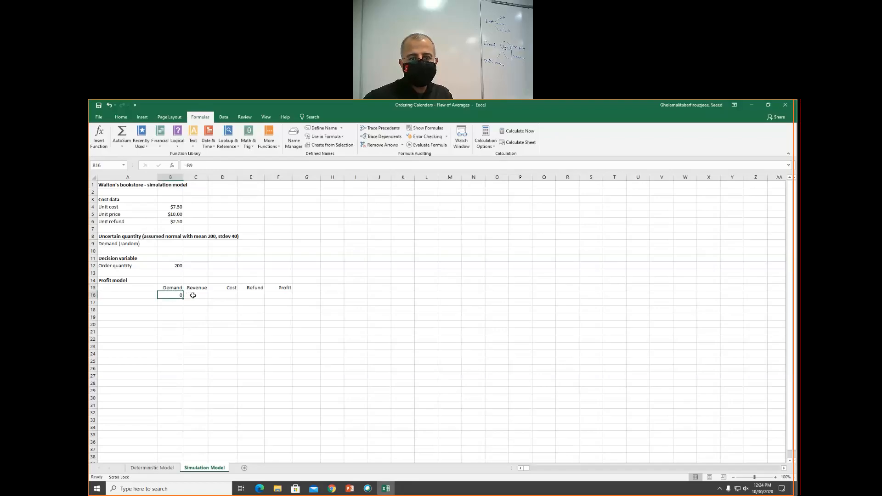
left_click(192, 295)
left_click(297, 140)
key("Escape")
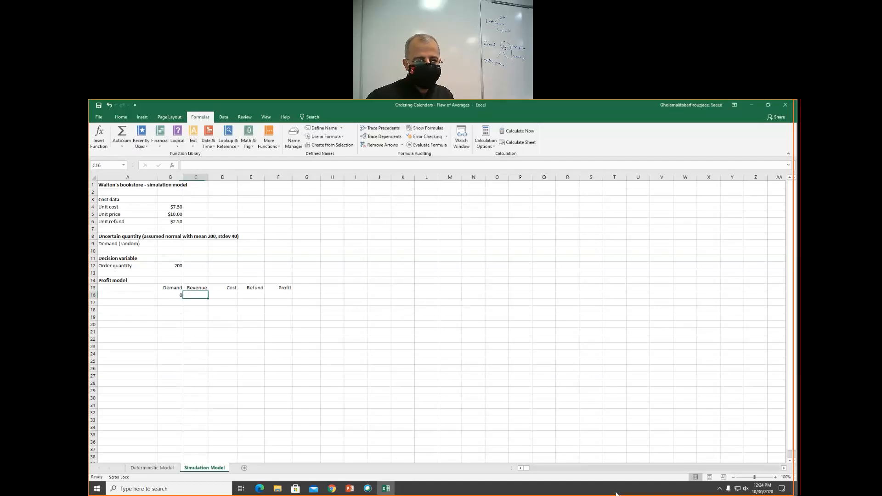
- Try to enter a revenue formula =Unit_price*MIN(Order_quantity,dem… in the simulation Revenue cell
type("=")
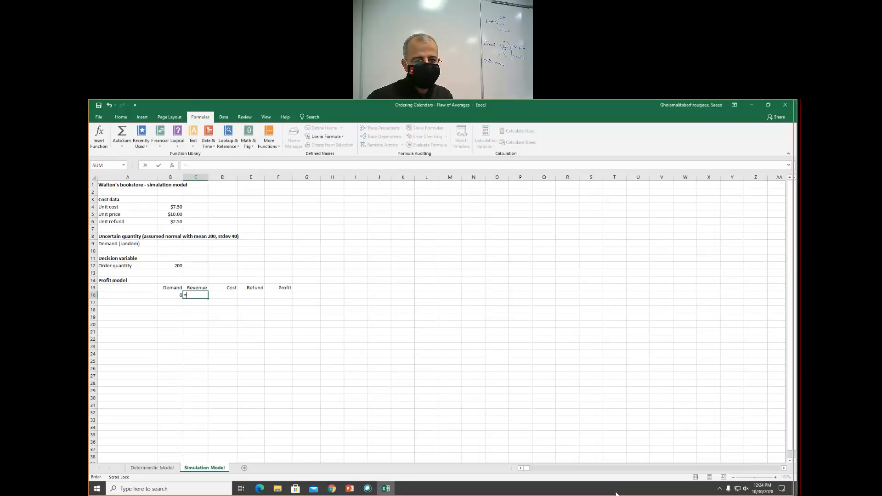
type("unit")
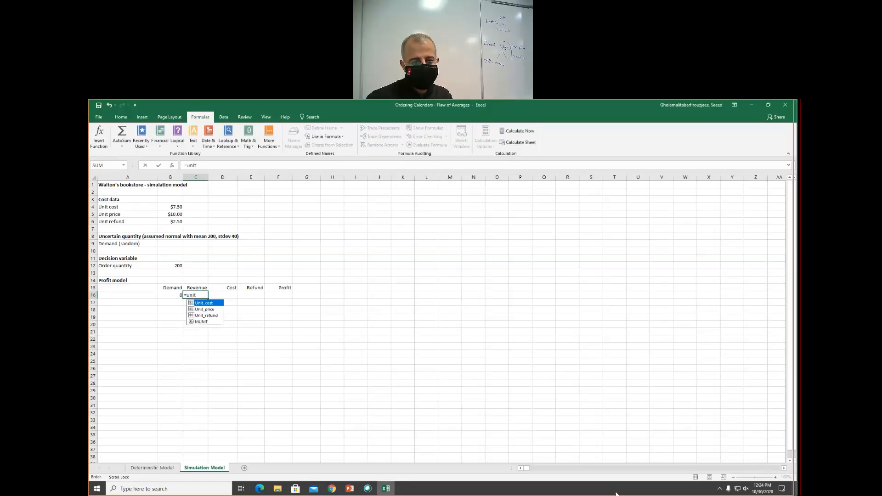
key("Down")
key("Tab")
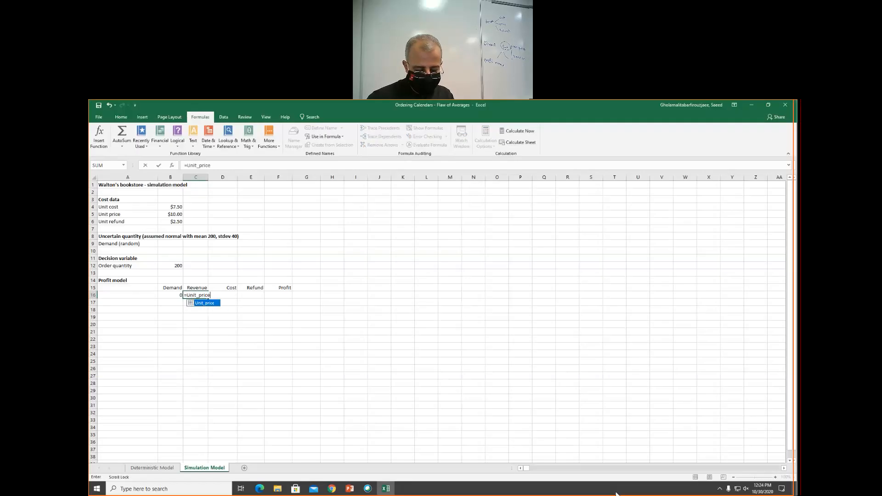
type("*min")
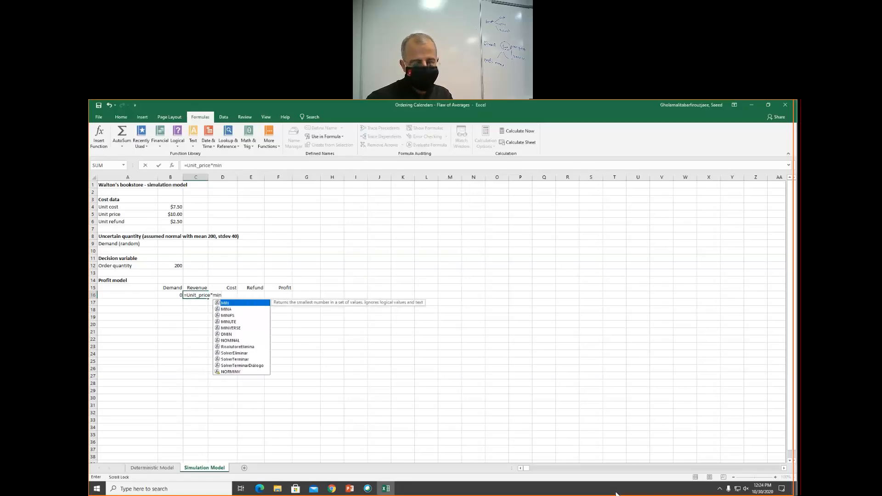
key("Tab")
type("Order_quantity")
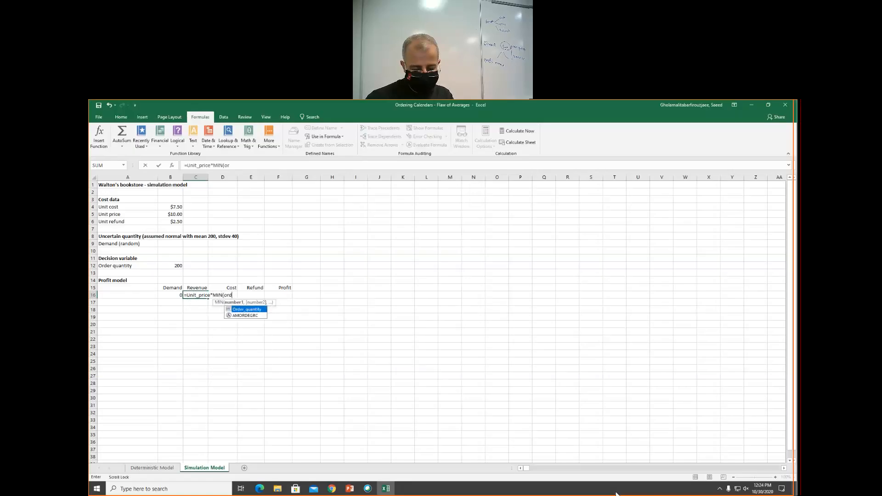
type(",")
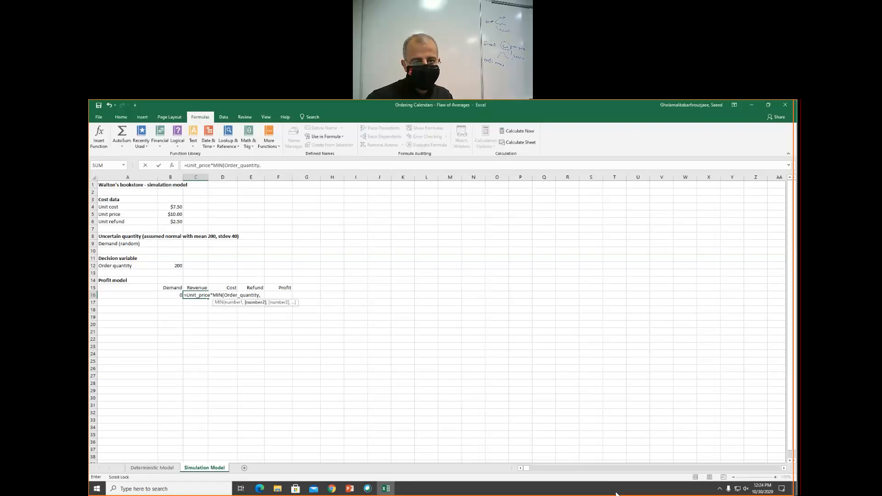
type("dem")
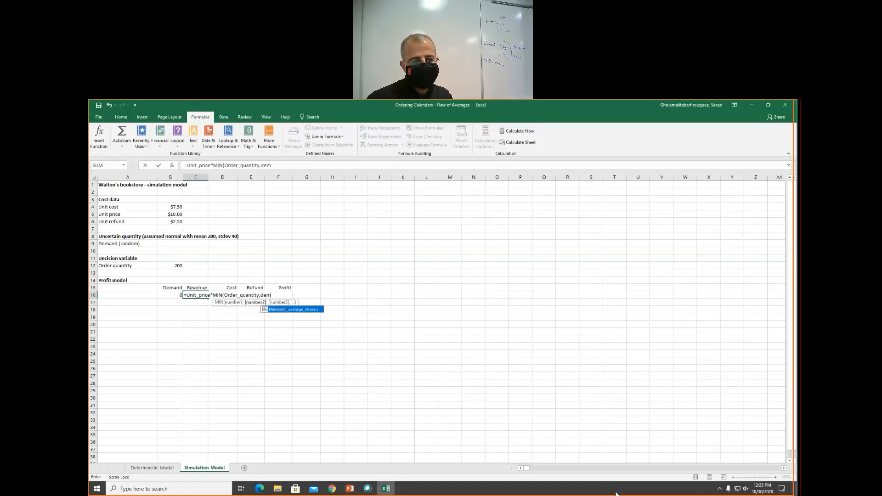
key("Escape")
key("Escape")
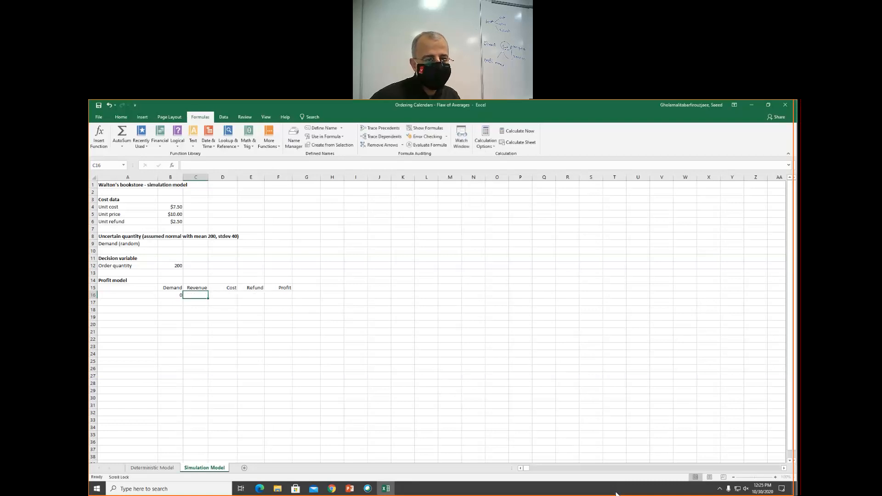
- Try to create a range name from the Demand (random) label with Create from Selection
left_click(129, 243)
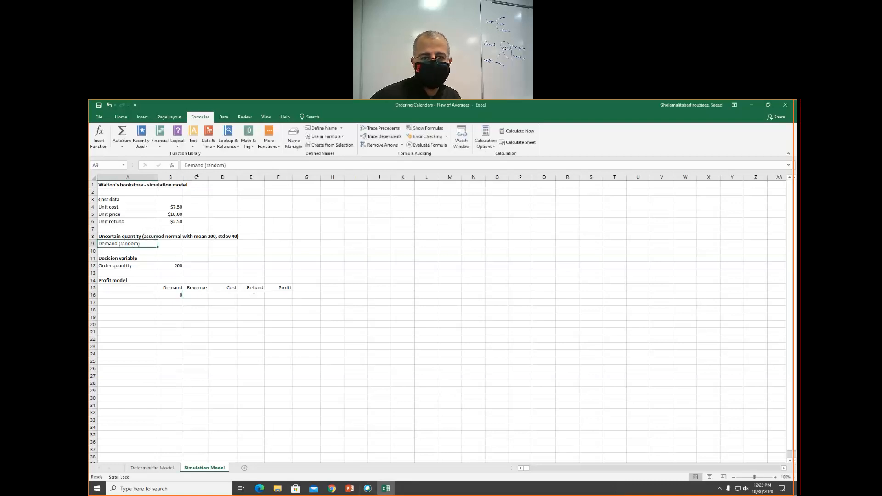
left_click(330, 145)
left_click(485, 306)
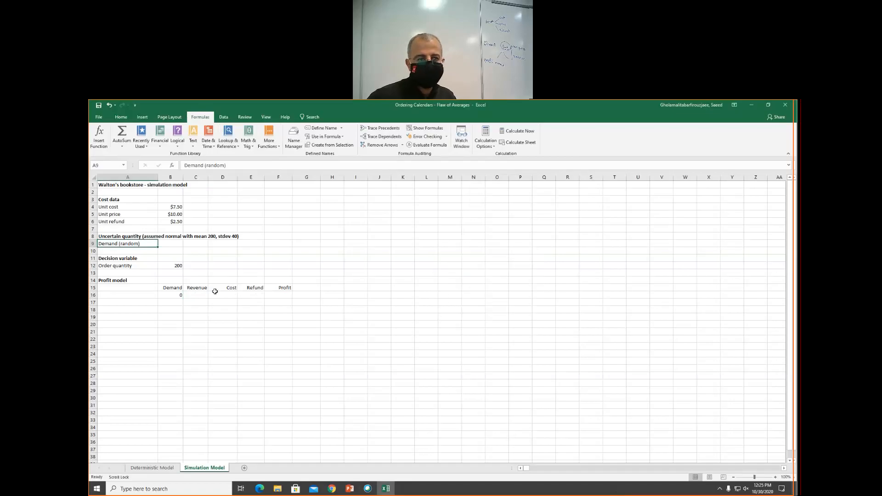
- Enter the simulation Revenue formula =Unit_price*MIN(Order_quantit,B9) in the profit model
left_click(201, 294)
type("=")
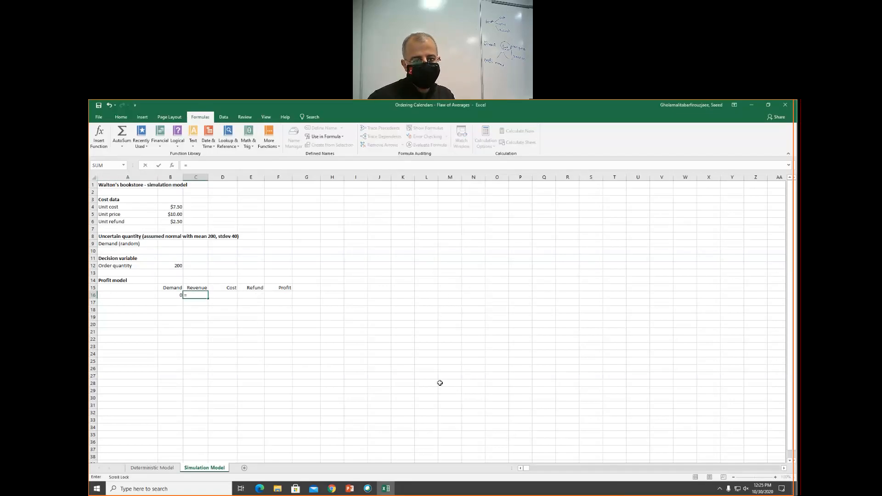
type("unit")
key("Down")
key("Tab")
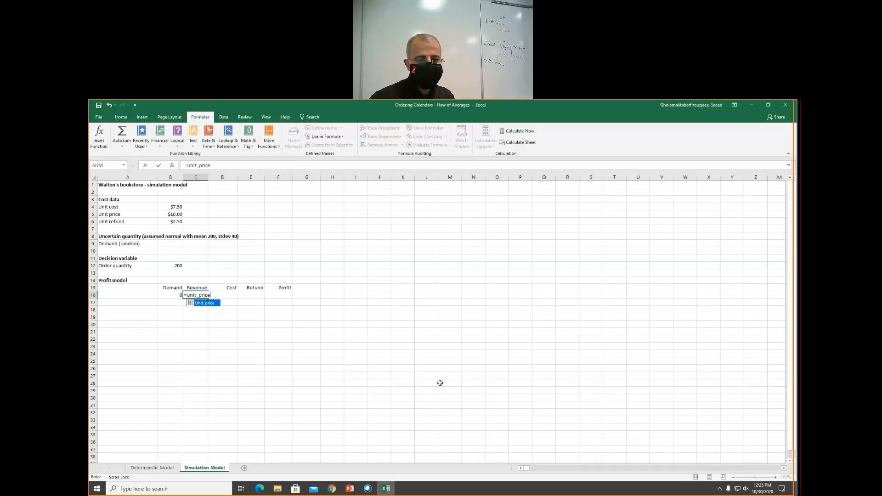
type("*min")
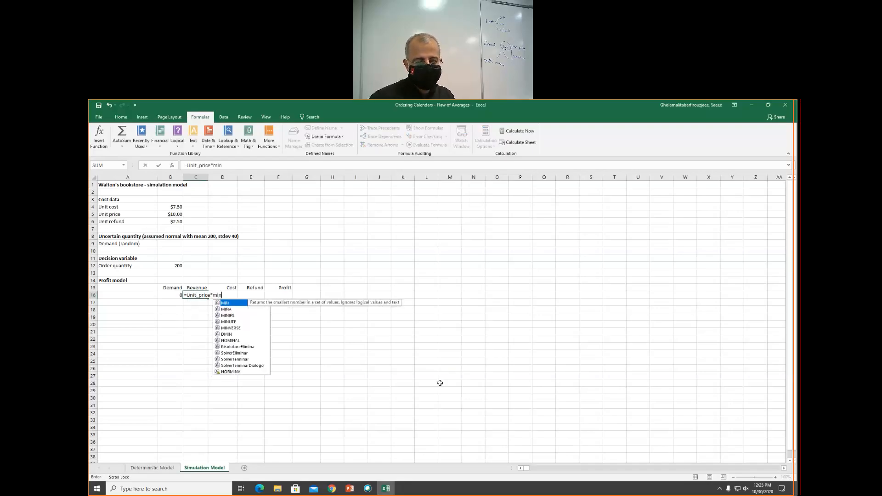
key("Tab")
type("or")
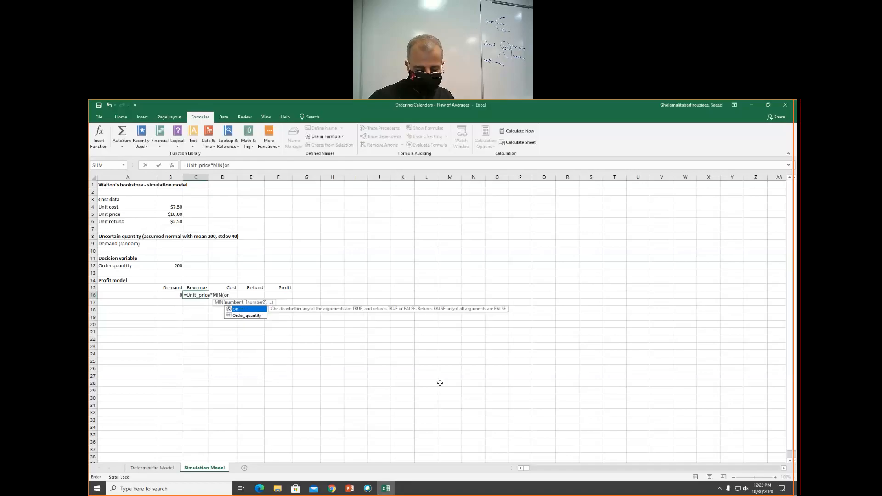
key("Down")
key("Tab")
type(",")
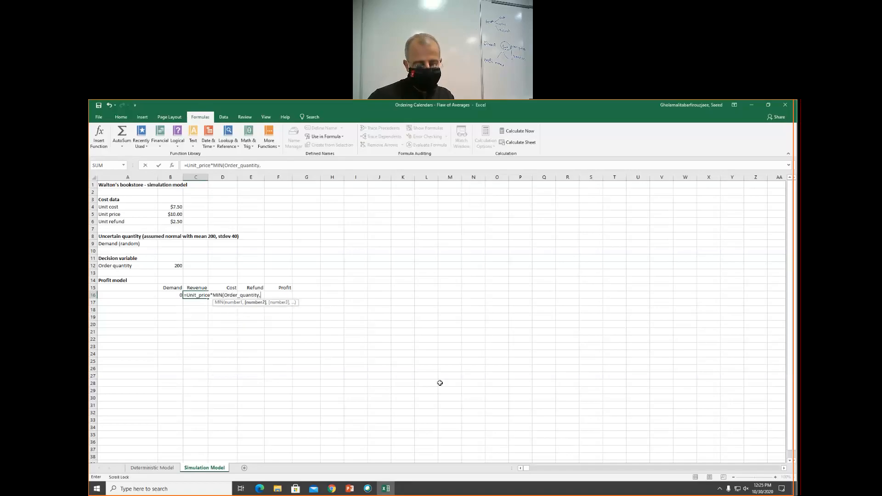
type("dem")
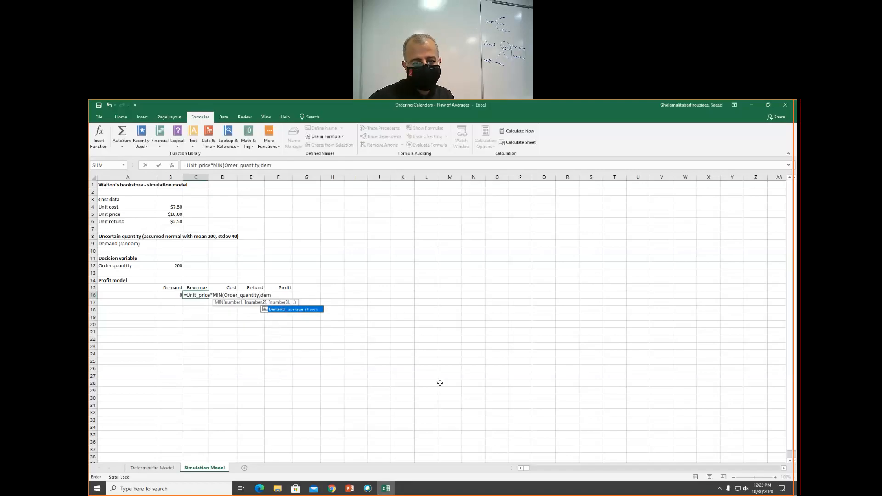
key("BackSpace")
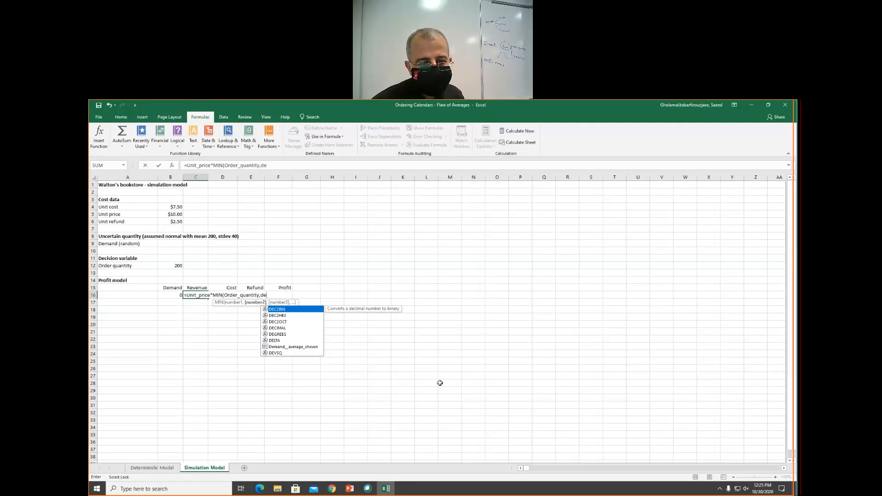
key("BackSpace")
key("BackSpace")
key("BackSpace")
key("BackSpace")
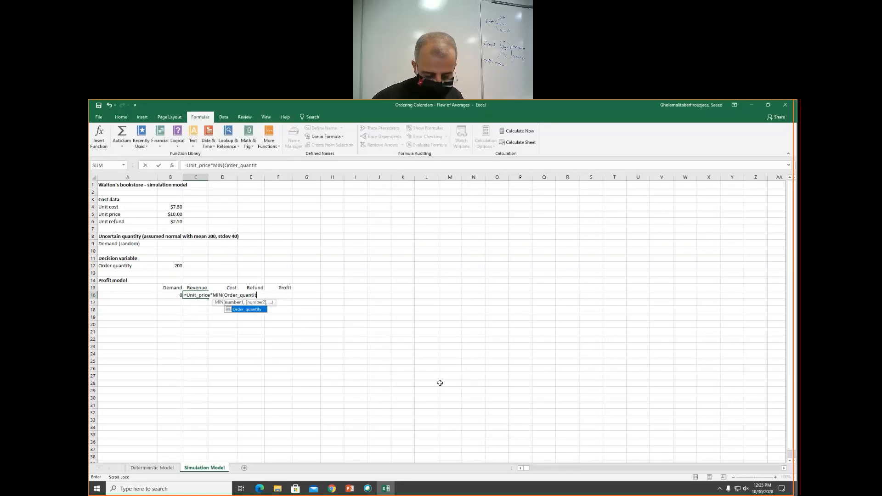
type(",")
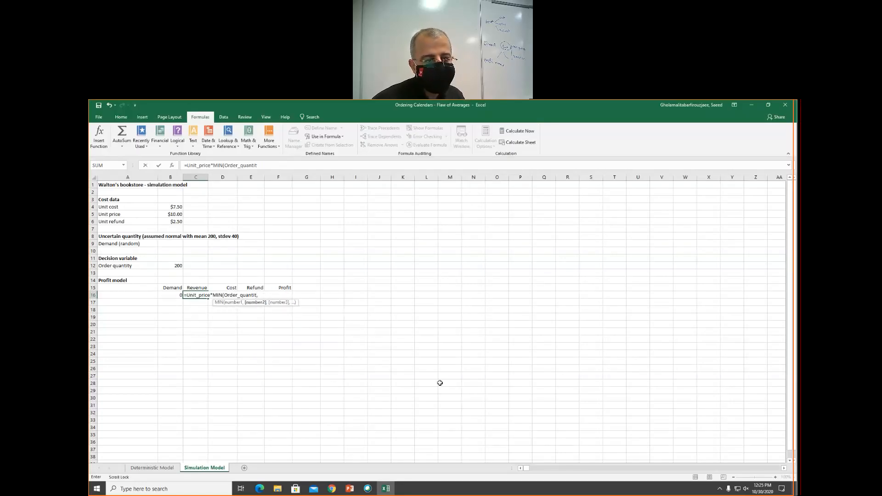
type("b9)")
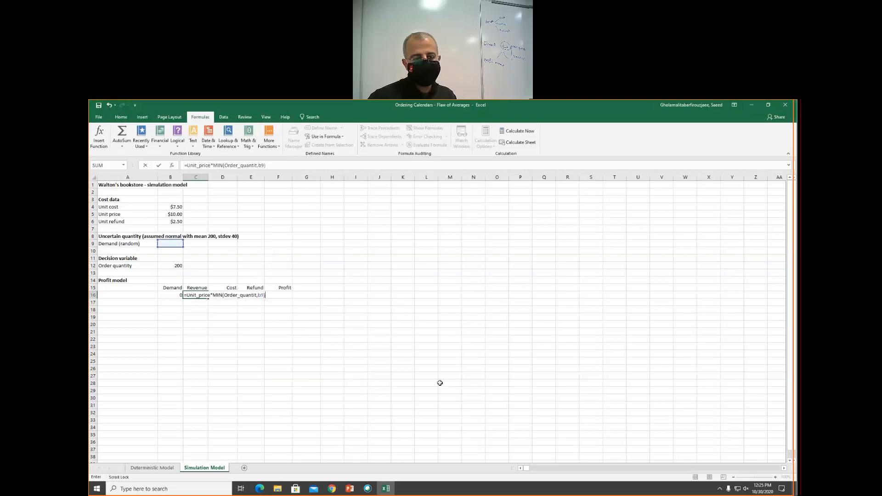
key("Return")
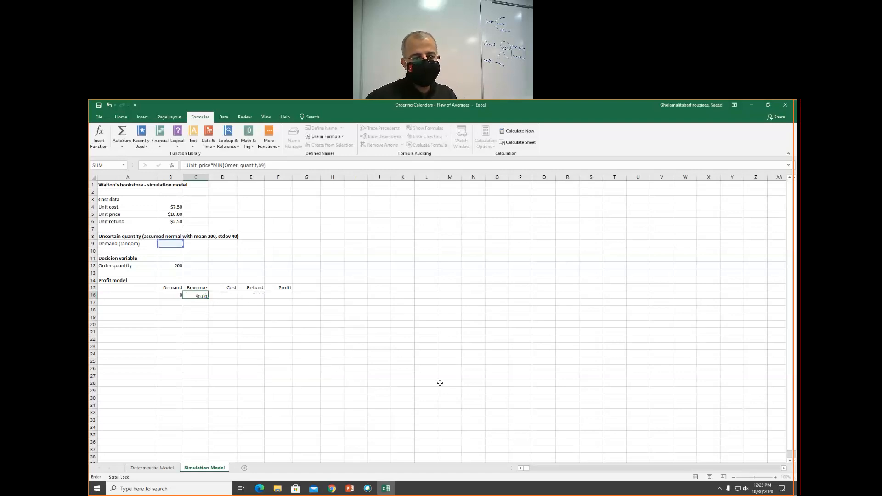
- Correct the revenue formula's range name to Order_quantity so it reads =Unit_price*MIN(Order_quantity,B9)
left_click(186, 294)
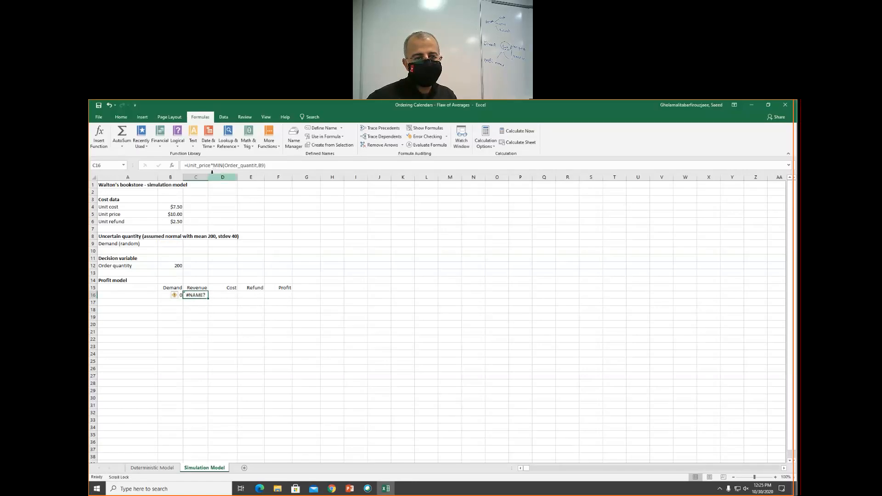
left_click(255, 165)
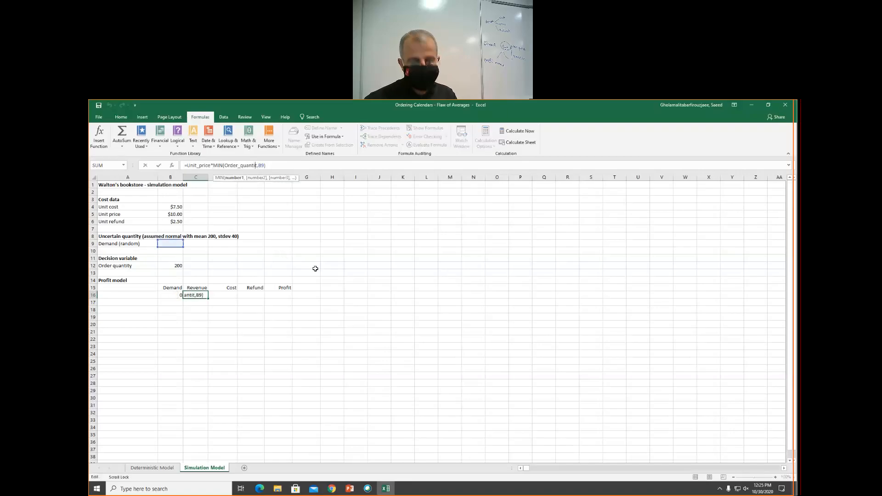
type("y")
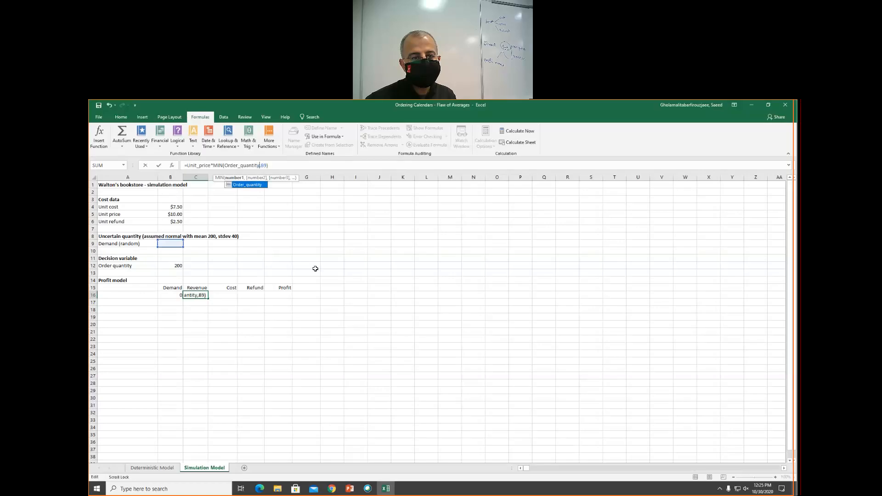
key("Return")
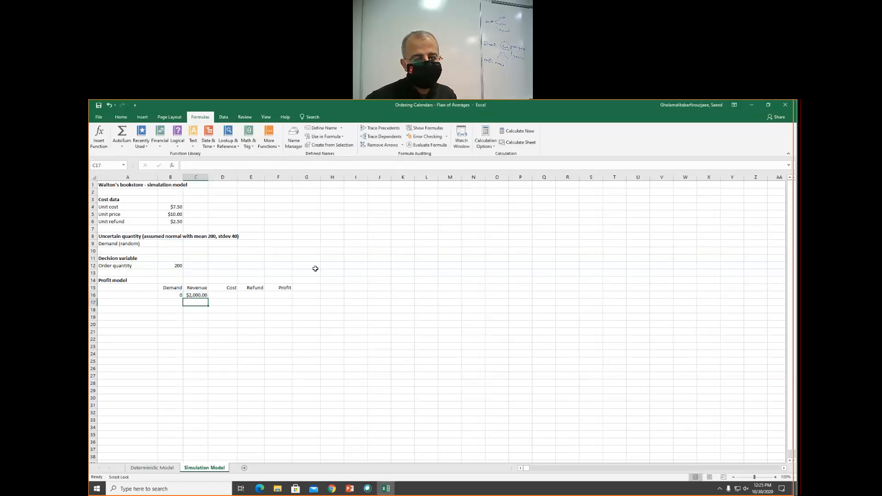
- Enter the simulation Cost formula =Unit_cost*Order_quantity
left_click(215, 295)
type("=")
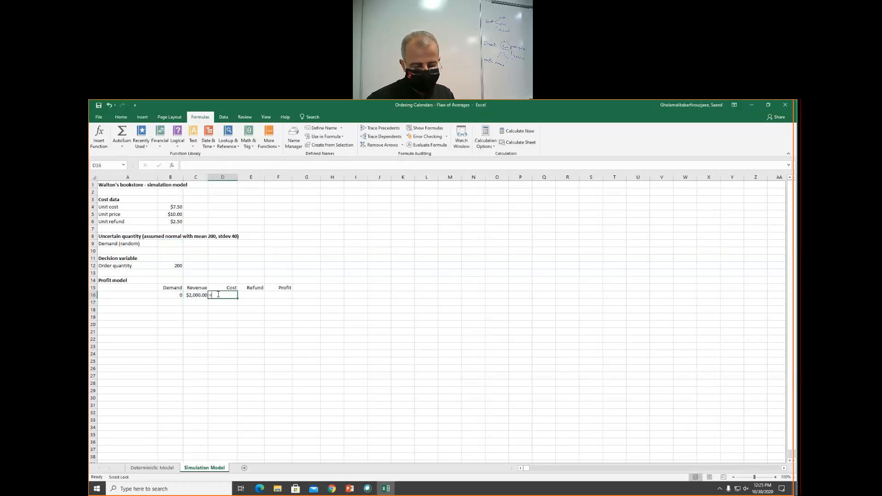
type("unit")
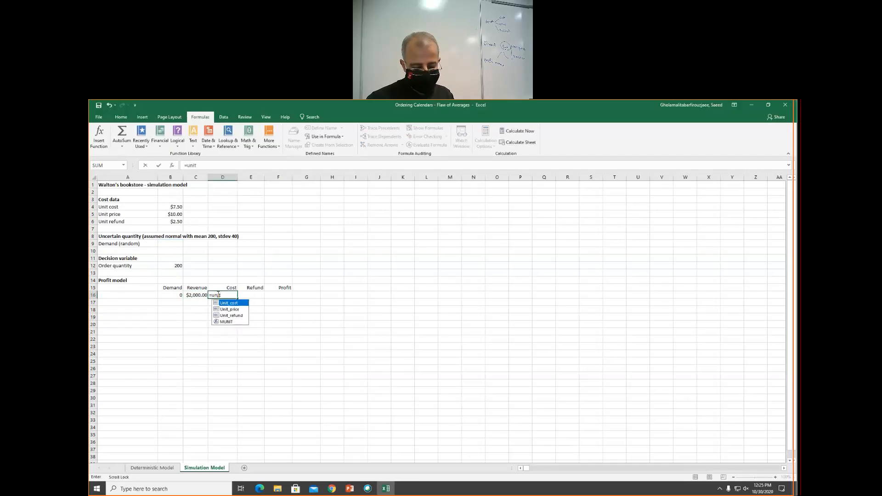
type("_cost")
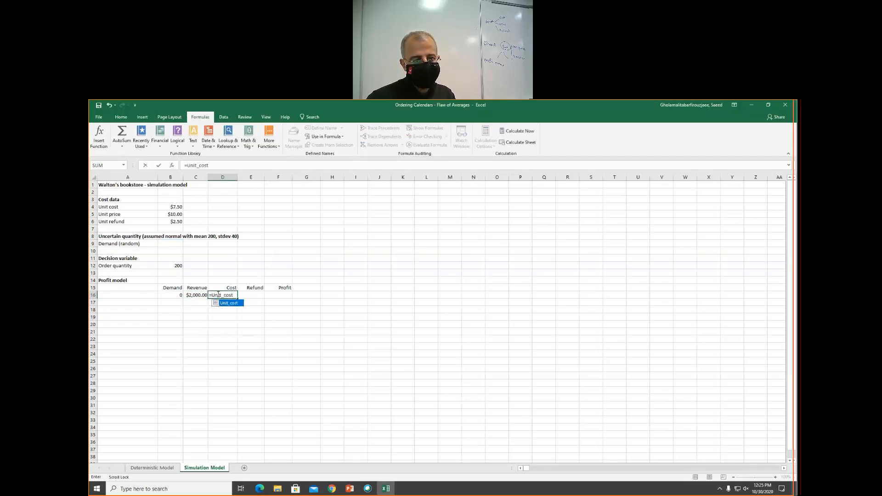
type("*")
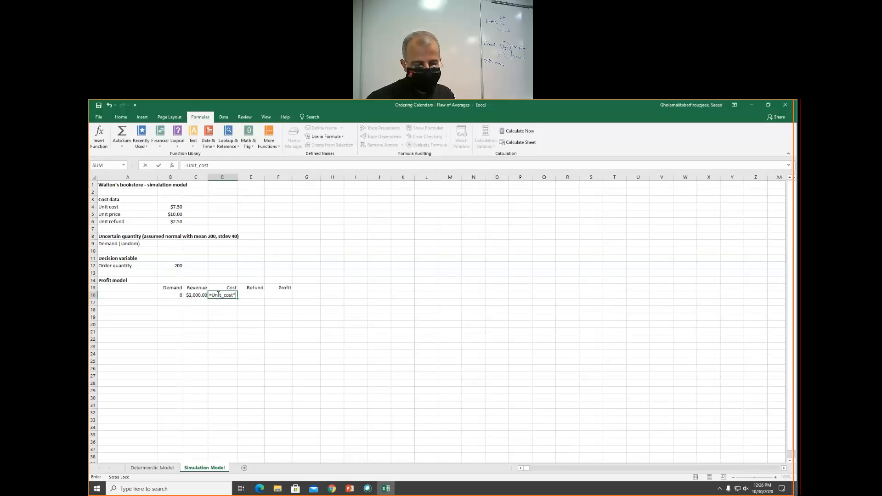
type("Order_quantity")
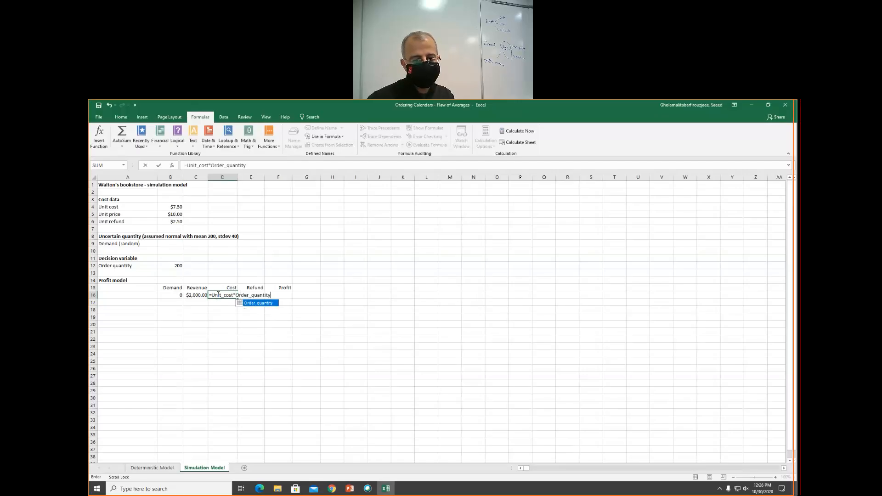
key("Return")
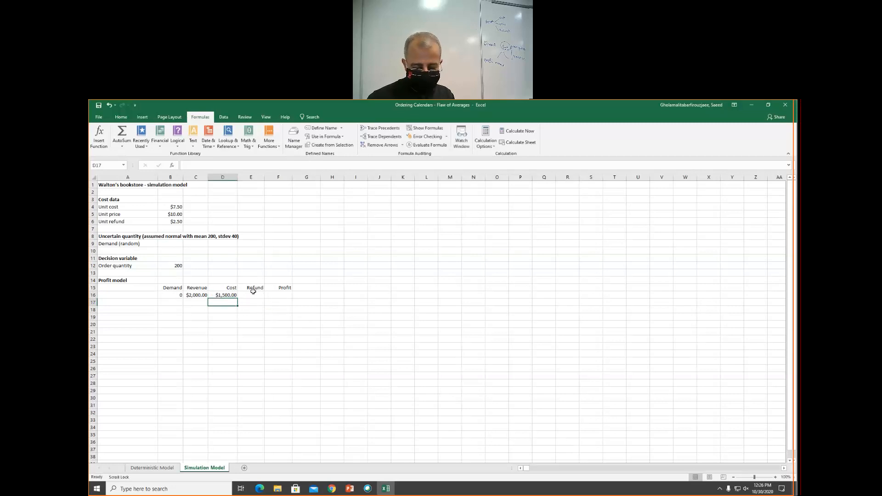
- Enter the simulation Refund formula =Unit_refund*MAX(Order_quantity-B9,0)
left_click(250, 296)
type("=")
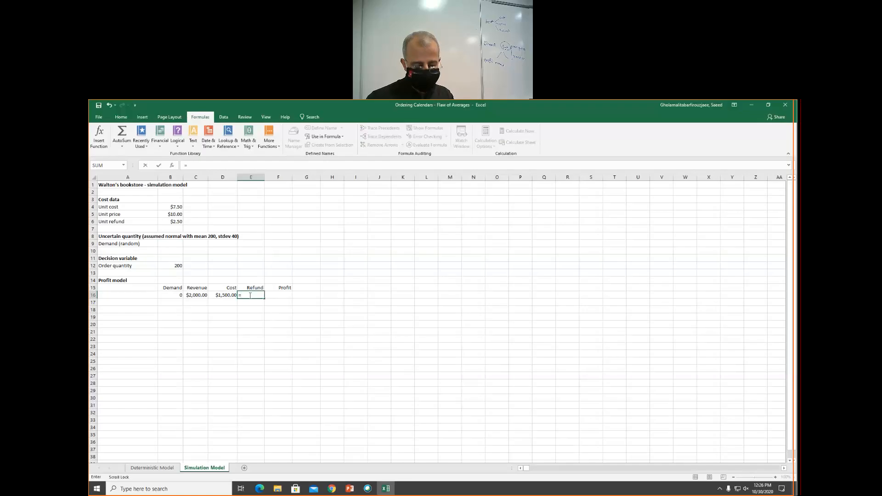
type("Unit_refund")
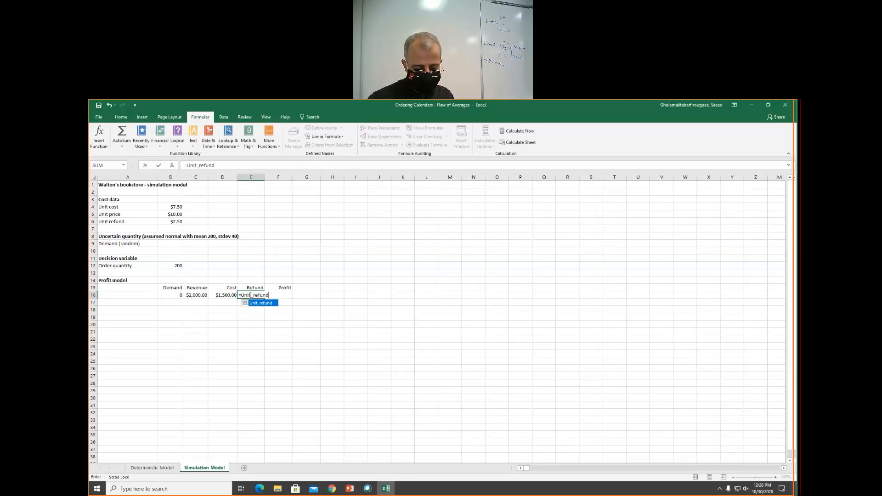
type("*")
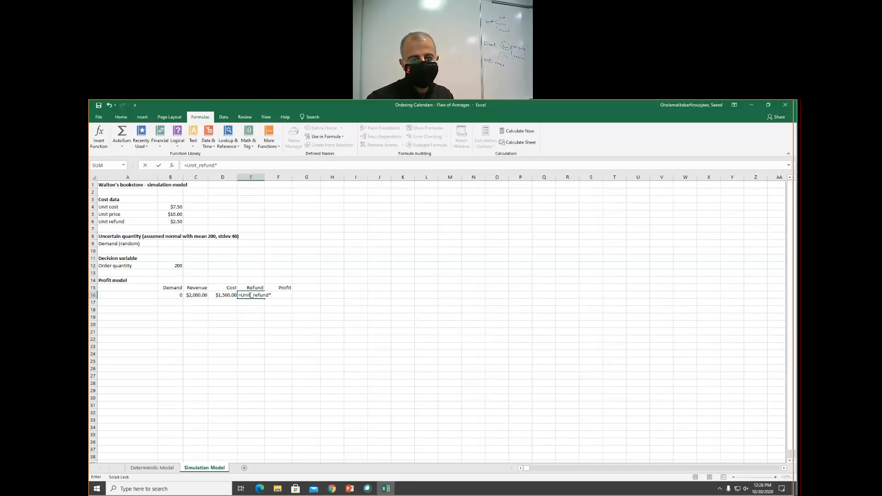
type("MAX(")
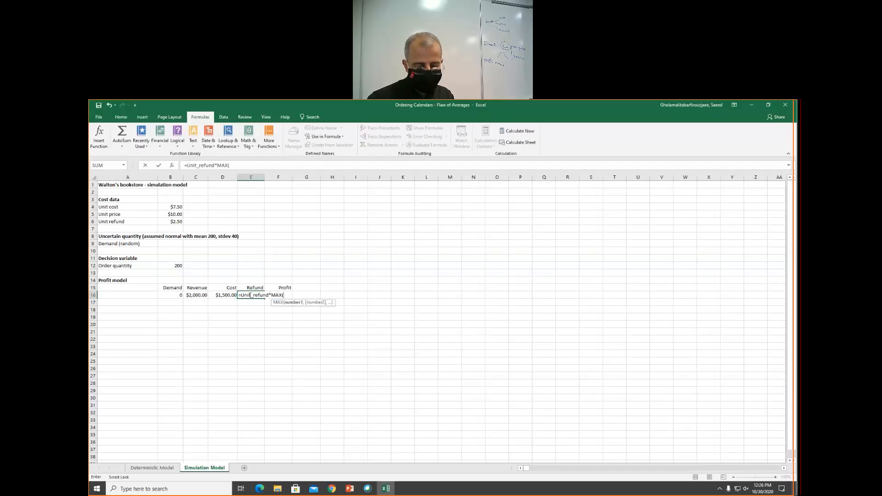
type("or")
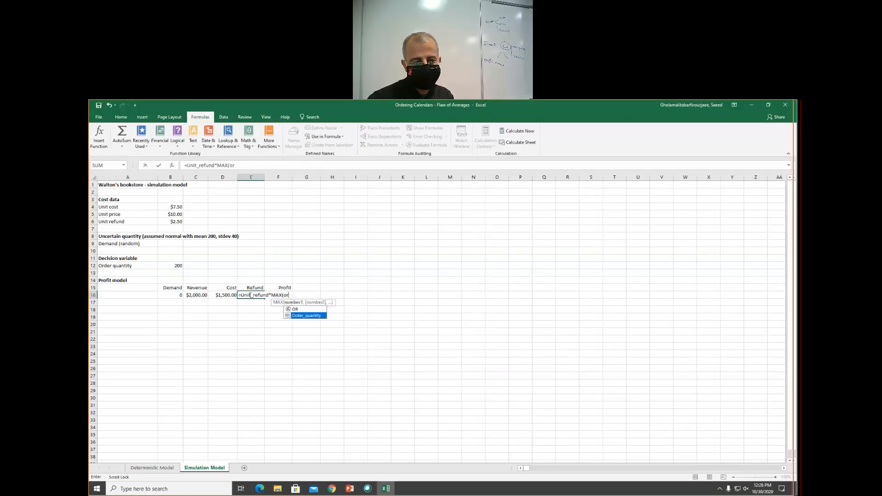
key("Tab")
type("-")
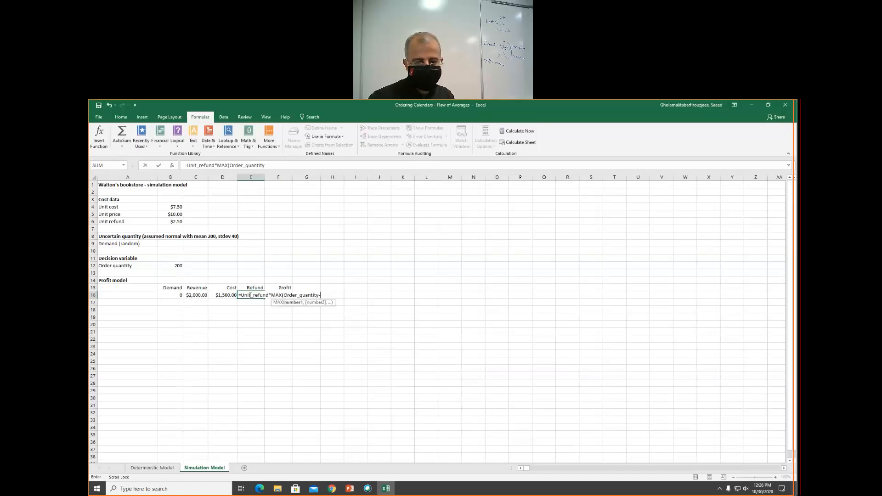
type("b9")
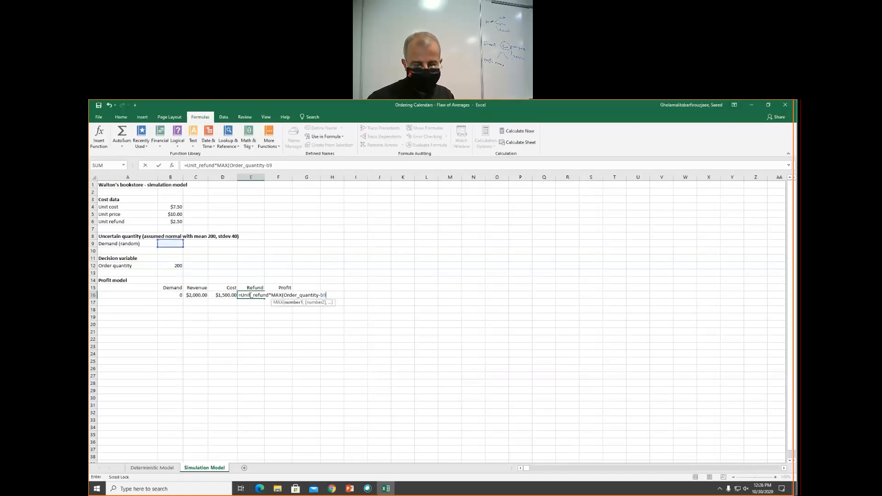
type(",0)")
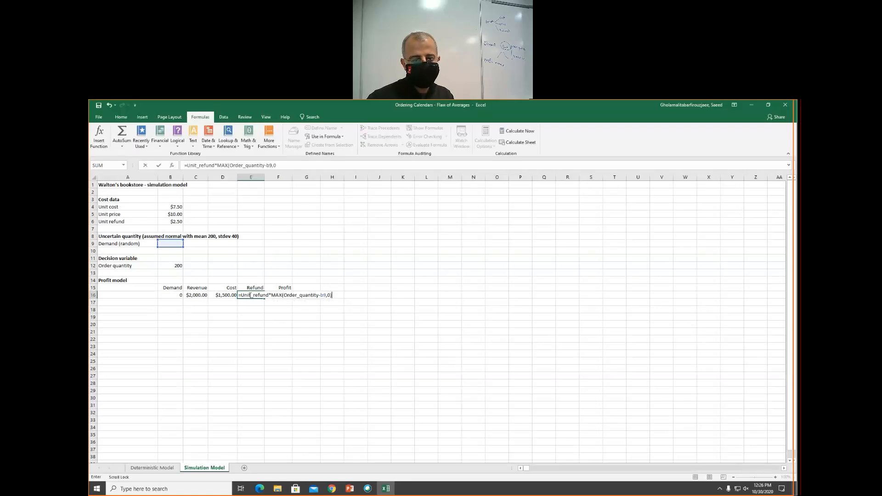
key("Return")
- Enter the simulation Profit formula =C16+E16-D16 in the profit model
left_click(278, 295)
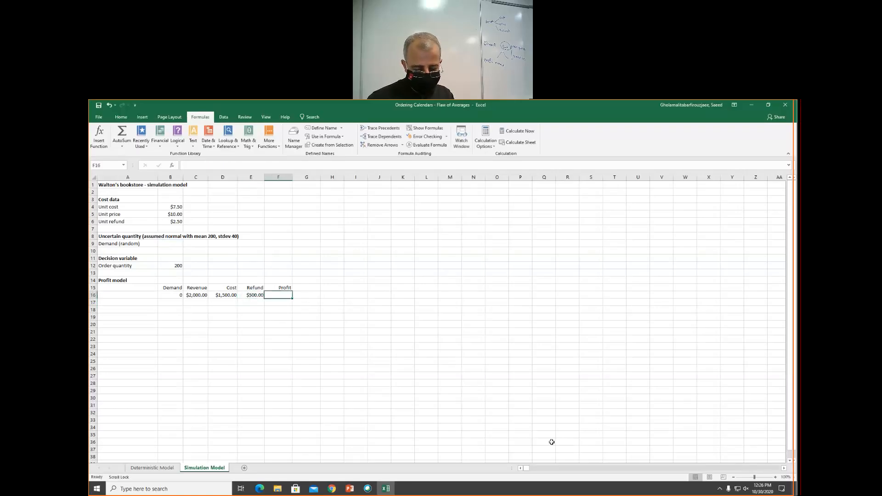
type("=")
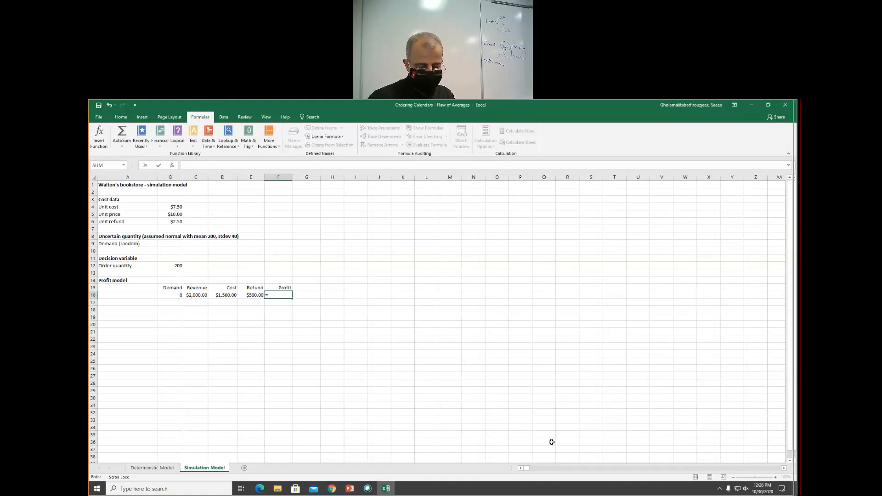
type("c16")
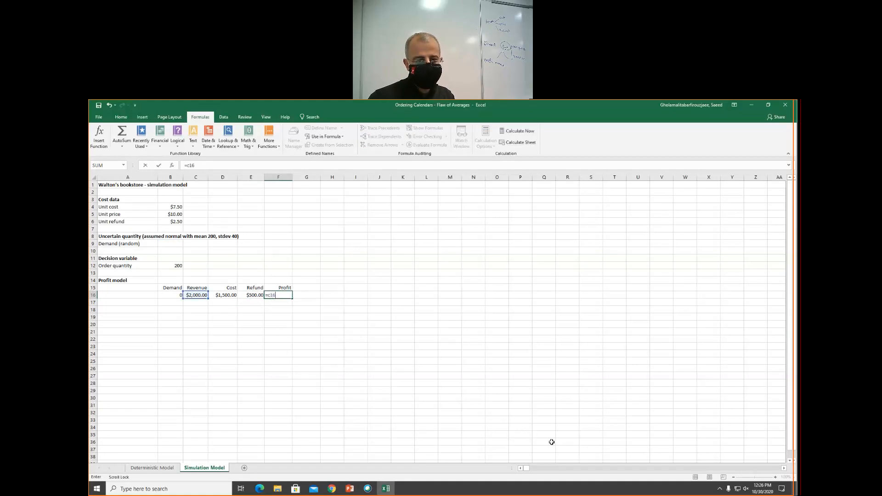
type("+")
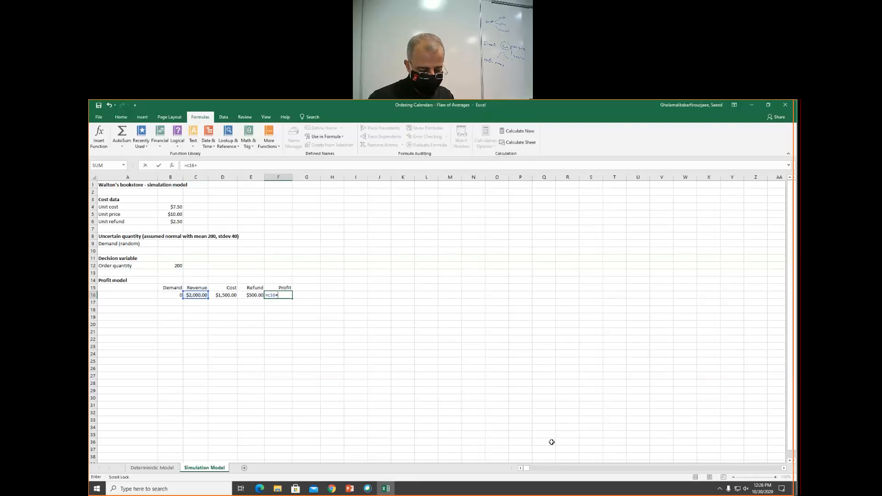
type("e16")
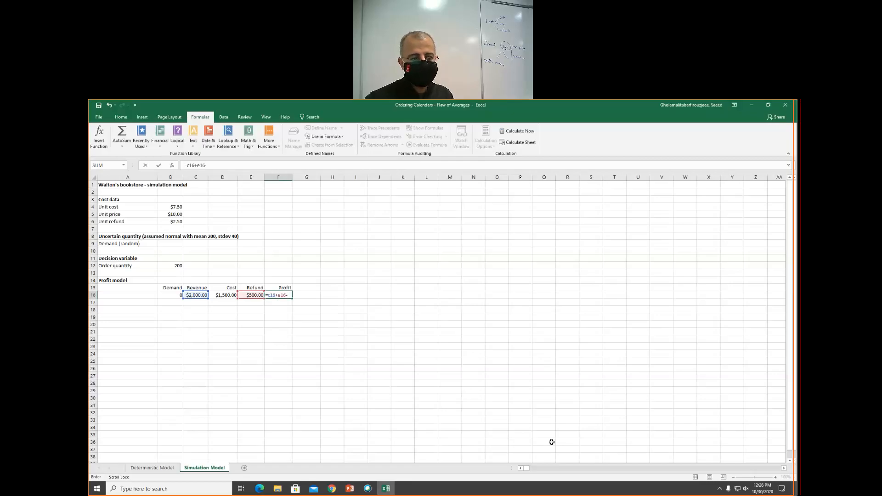
type("-d16")
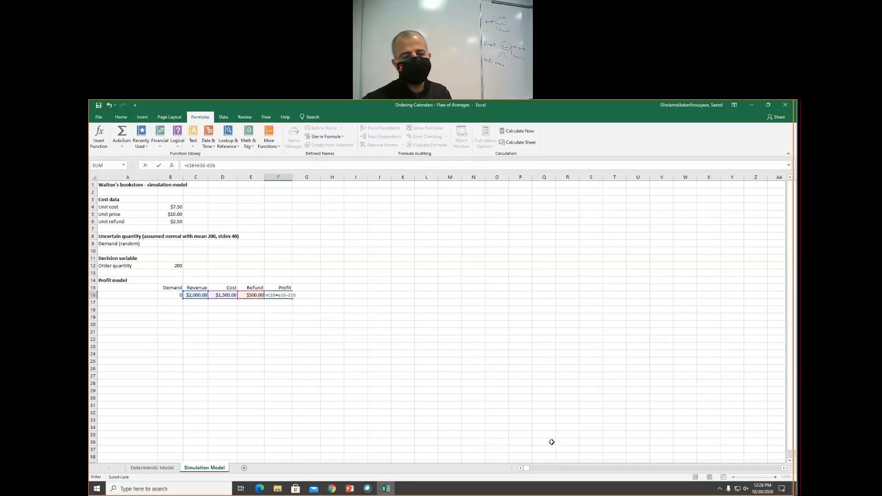
key("Return")
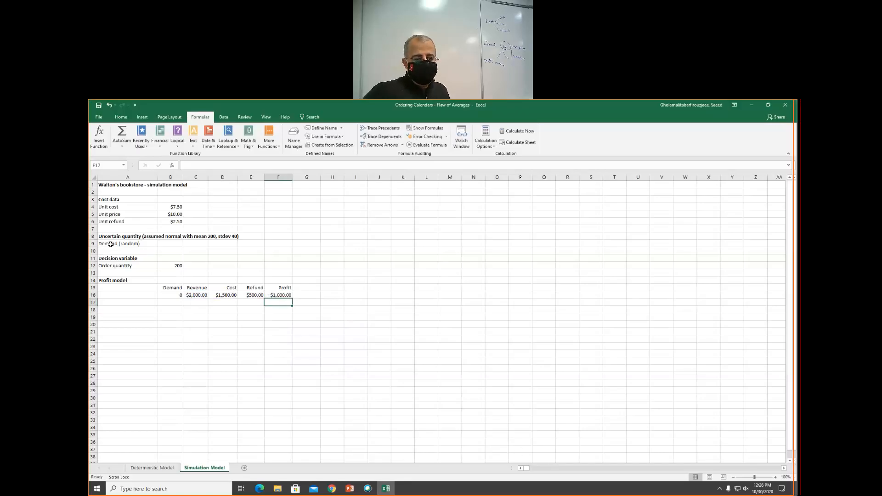
left_click(332, 489)
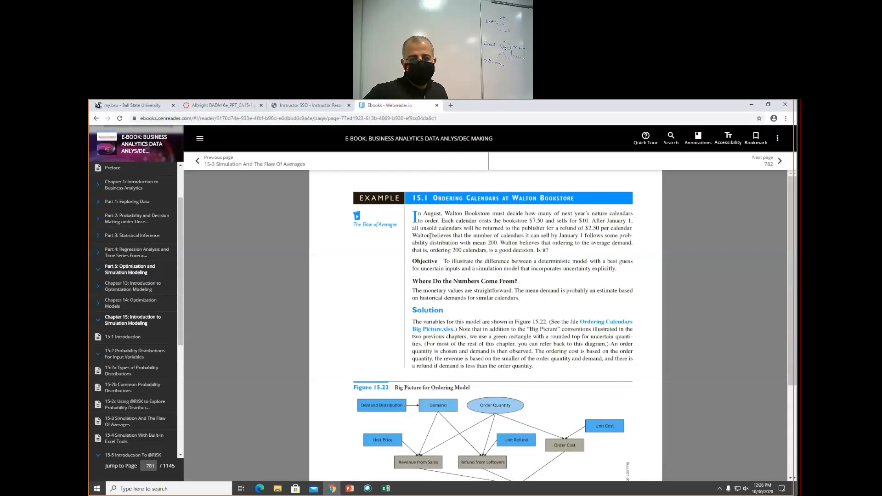
left_click(386, 488)
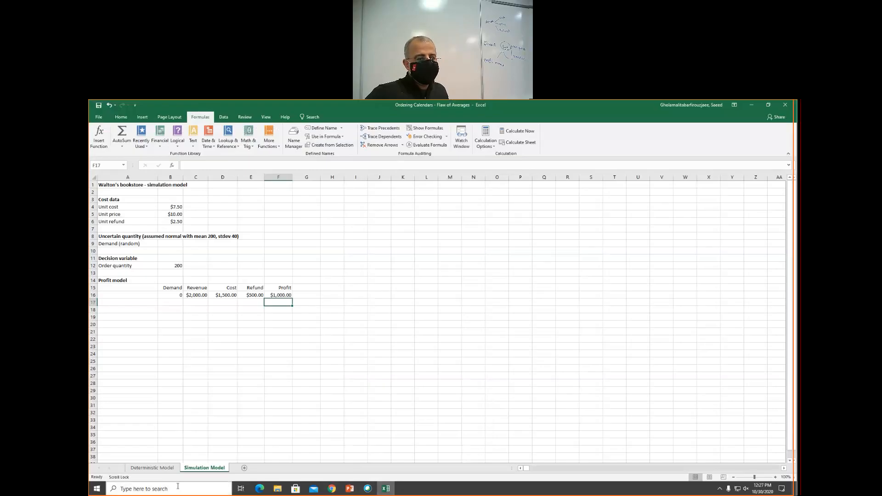
left_click(165, 244)
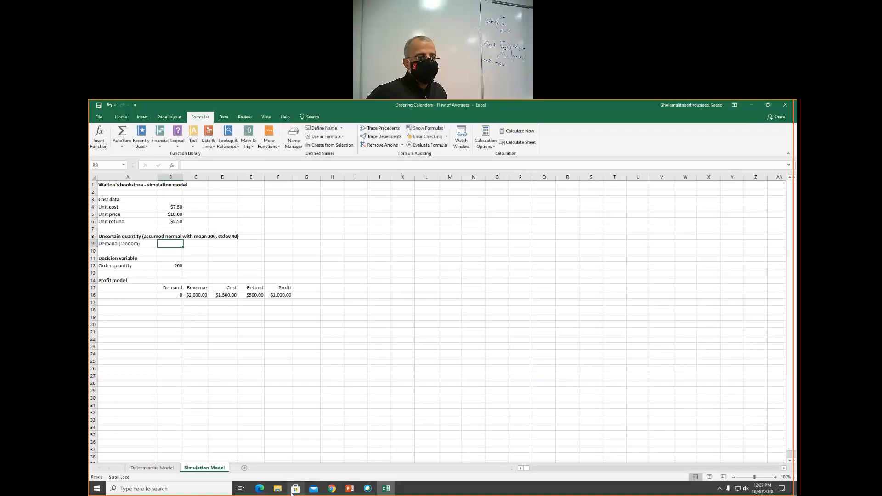
key("super+d")
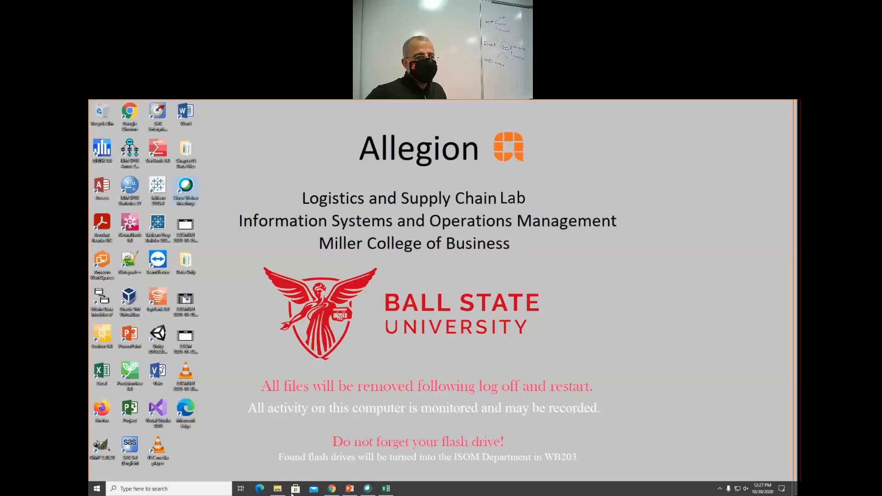
double_click(105, 149)
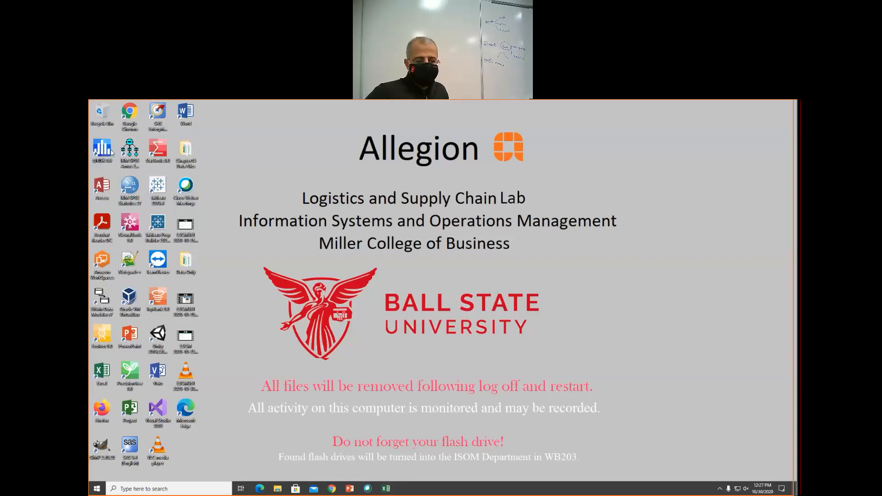
left_click(385, 488)
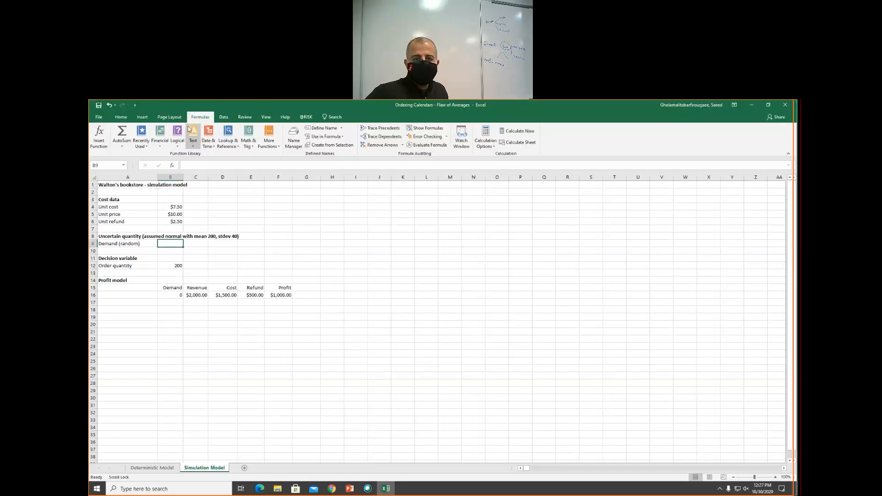
- Define a Normal distribution in the demand cell B9 with mean 200 and standard deviation 40
left_click(306, 118)
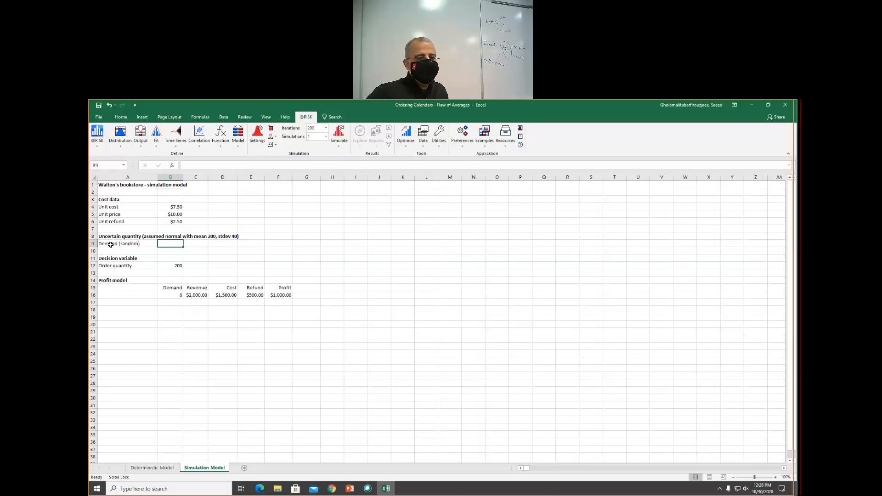
left_click(125, 148)
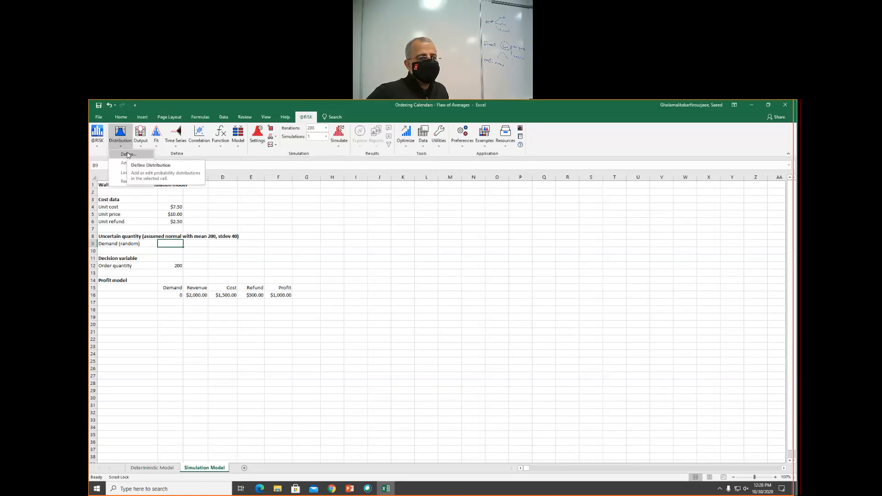
left_click(129, 155)
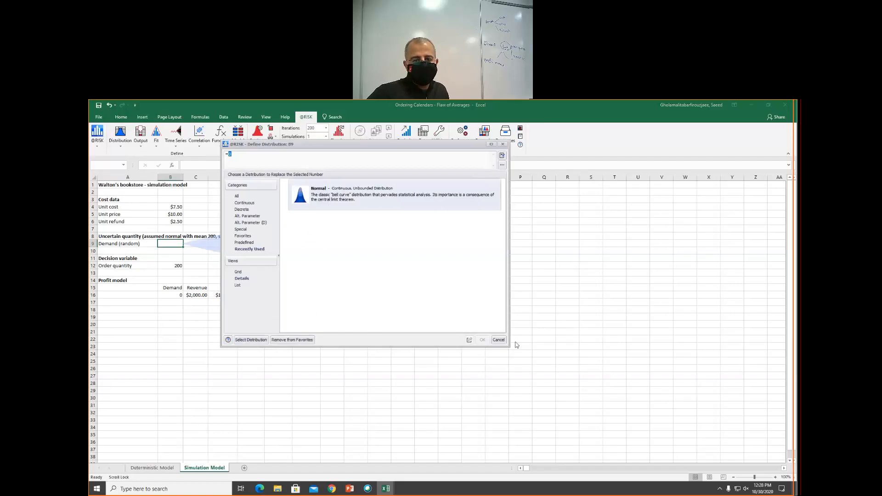
double_click(324, 193)
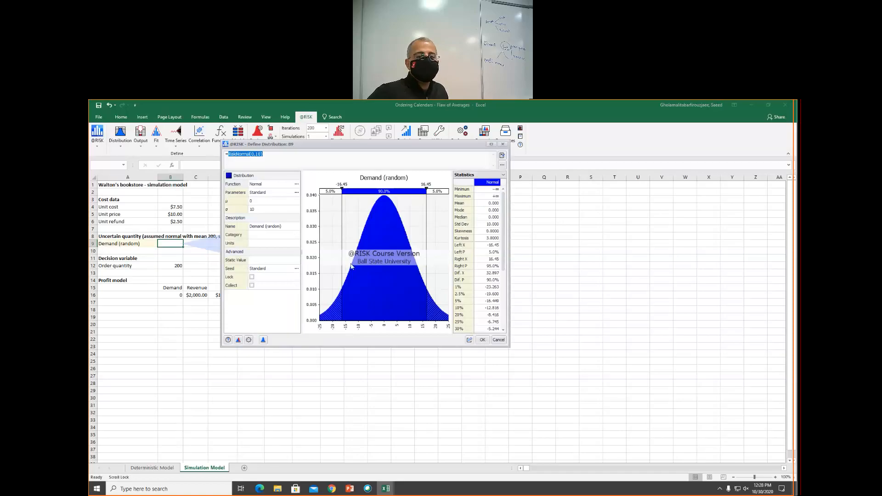
left_click(257, 201)
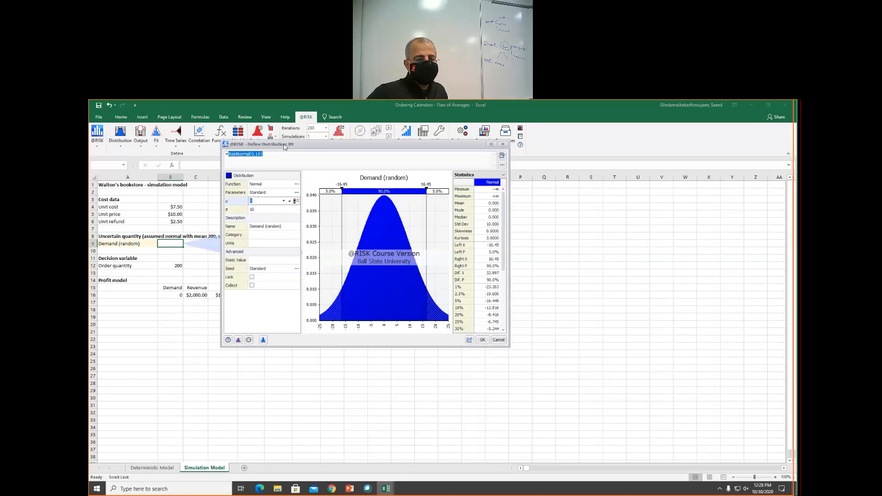
left_click_drag(282, 144, 359, 177)
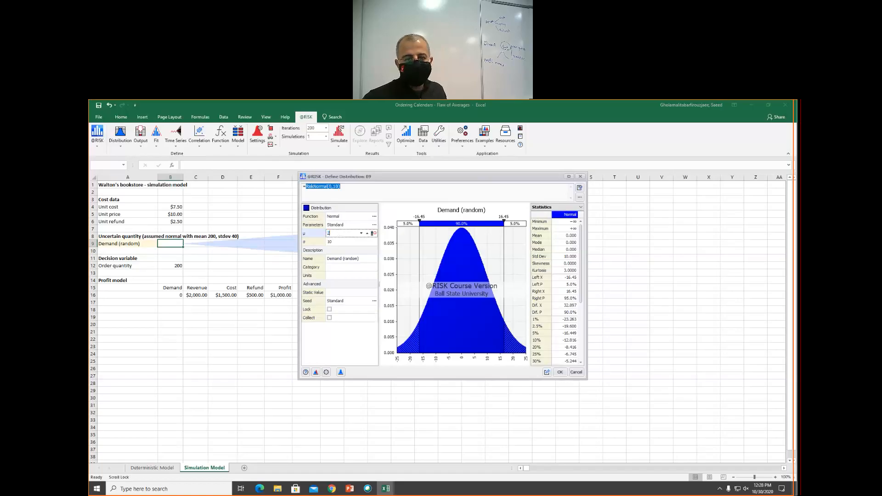
left_click(340, 242)
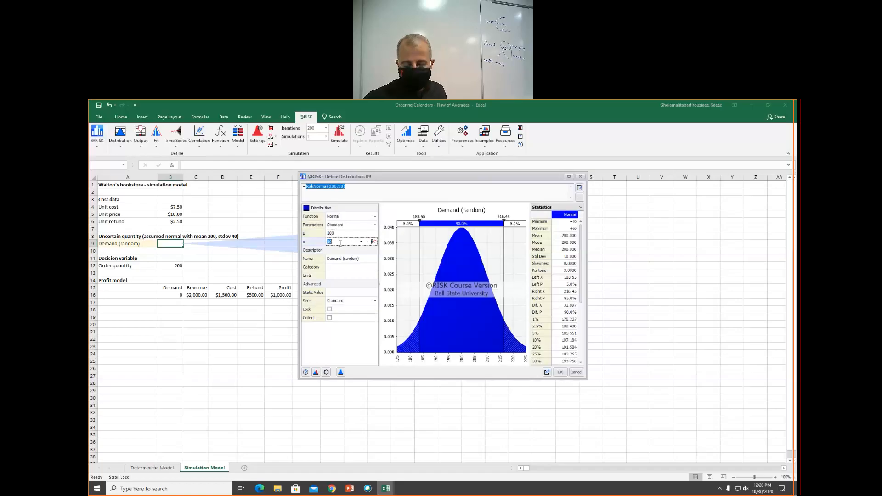
type("4")
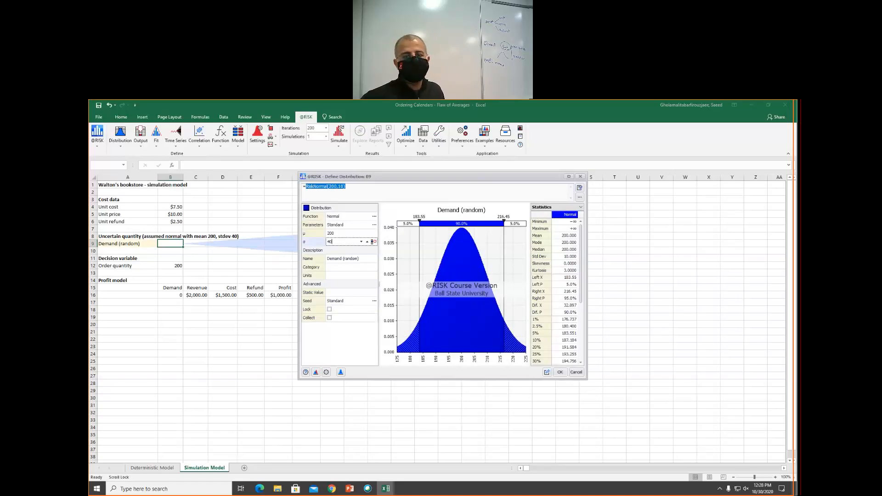
type("0")
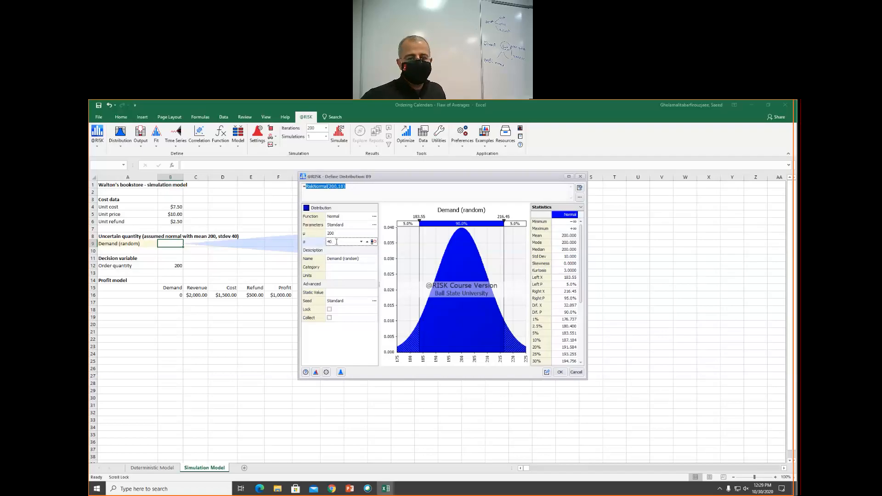
key("Tab")
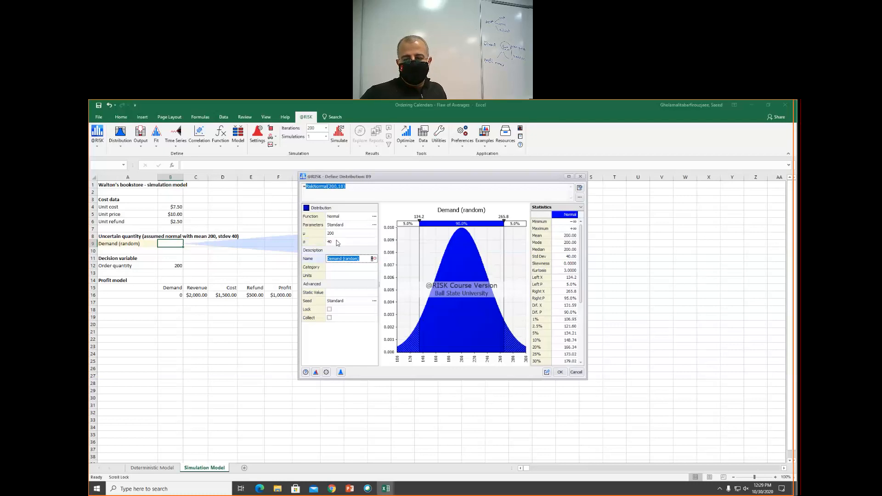
left_click(559, 371)
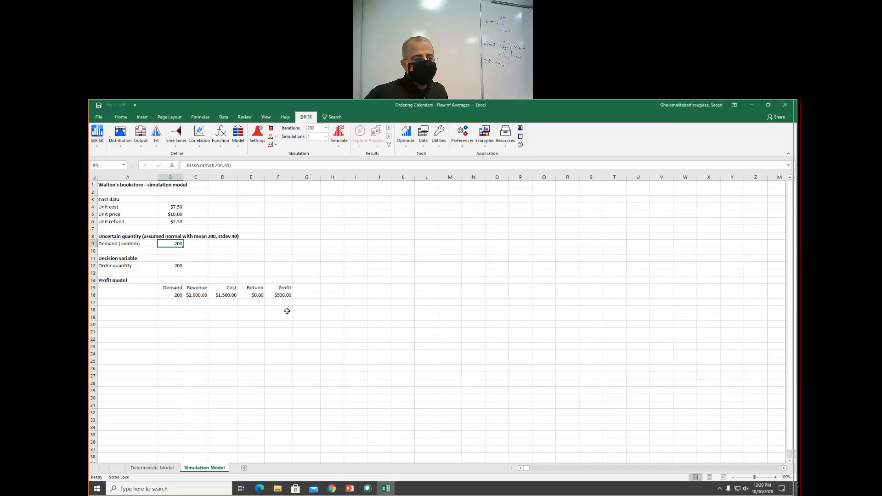
left_click(276, 295)
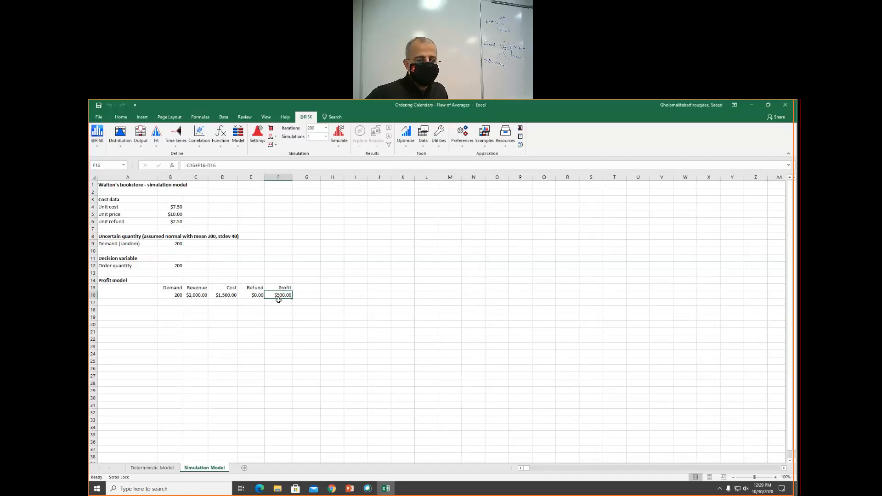
left_click(140, 146)
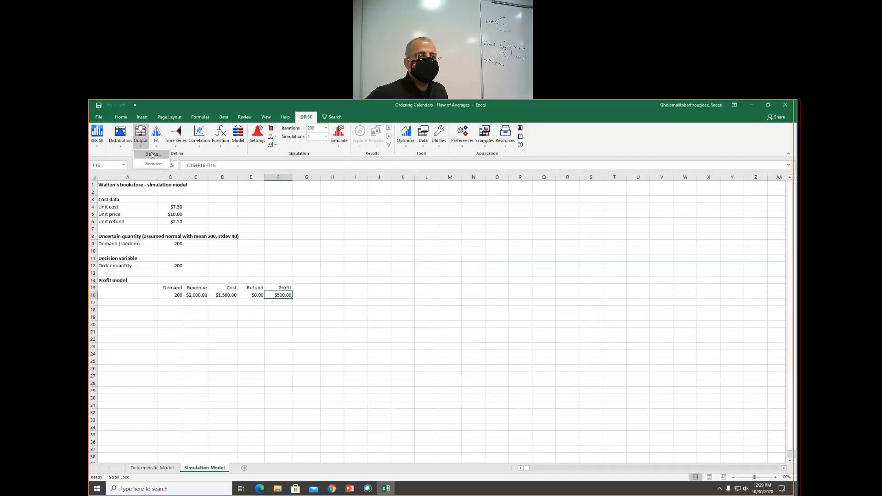
left_click(152, 155)
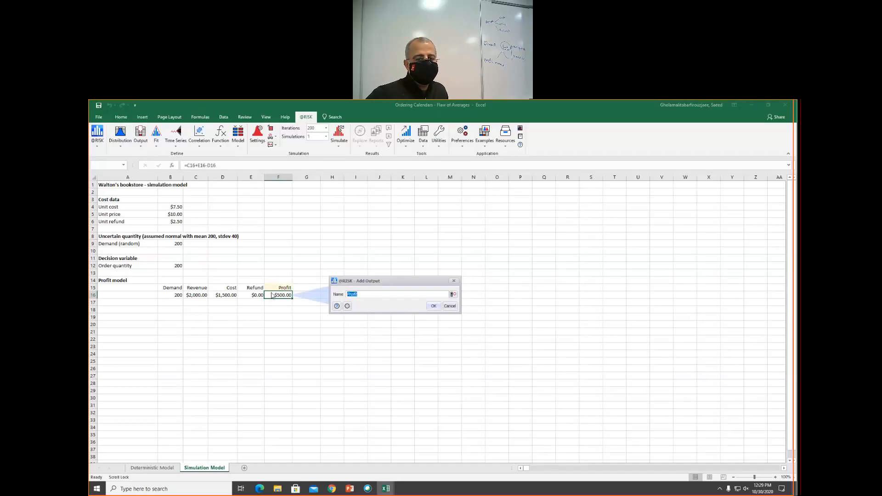
left_click(434, 306)
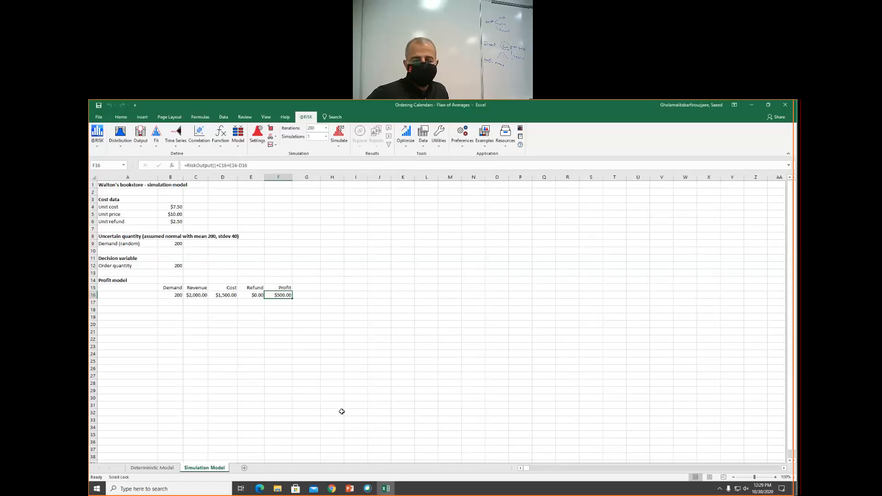
left_click(440, 320)
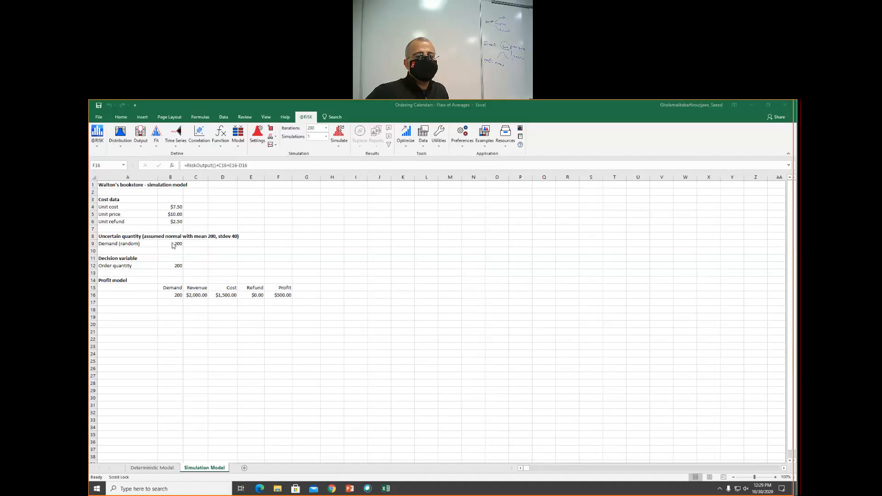
- Fill the demand row A9:B9 with a light orange colour
left_click(108, 245)
left_click_drag(105, 242, 181, 241)
left_click(121, 116)
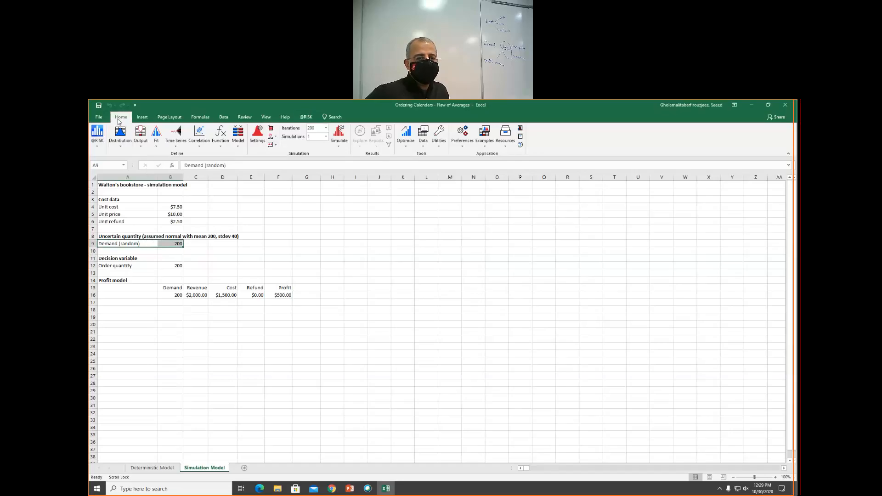
left_click(205, 142)
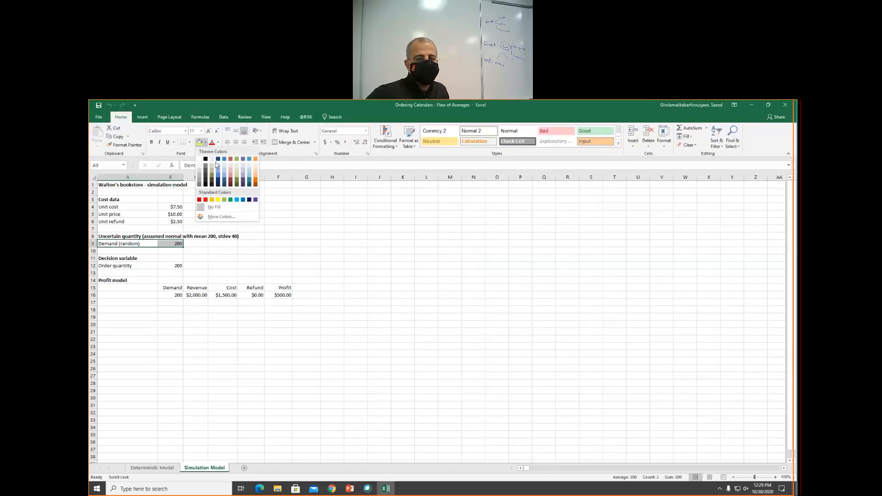
left_click(256, 174)
left_click(353, 230)
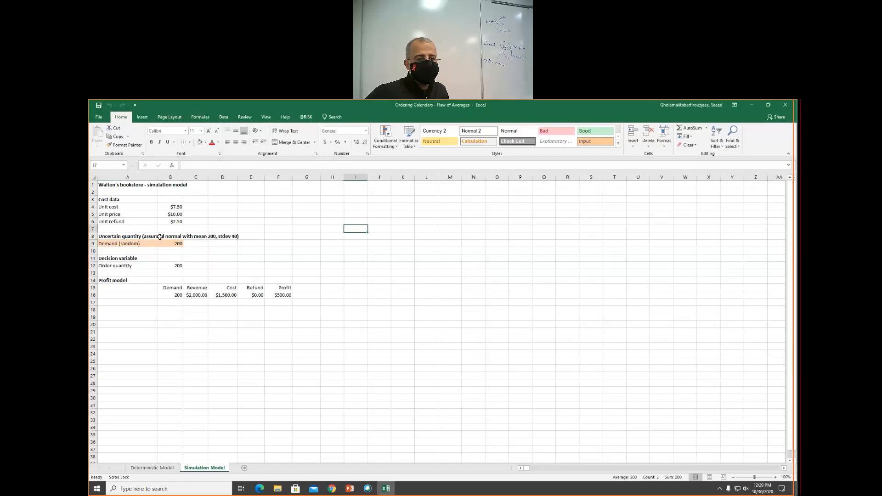
- Inspect the RiskNormal formula in demand cell B9
left_click(176, 242)
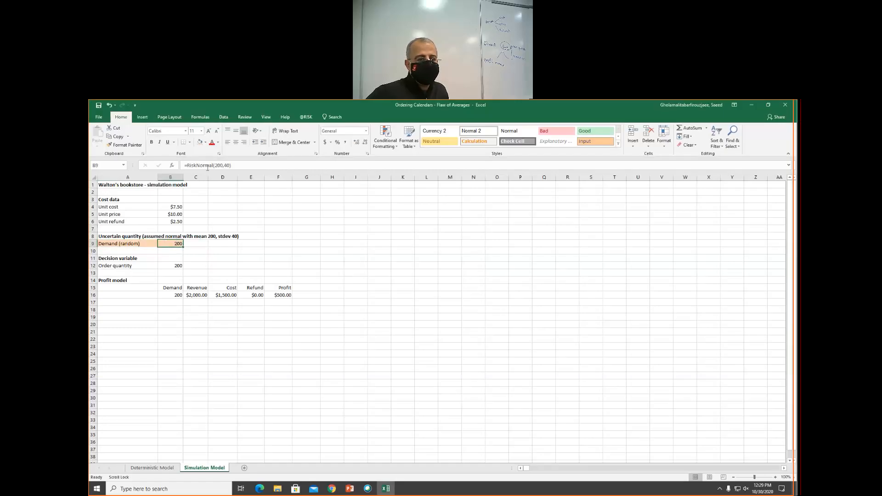
double_click(174, 242)
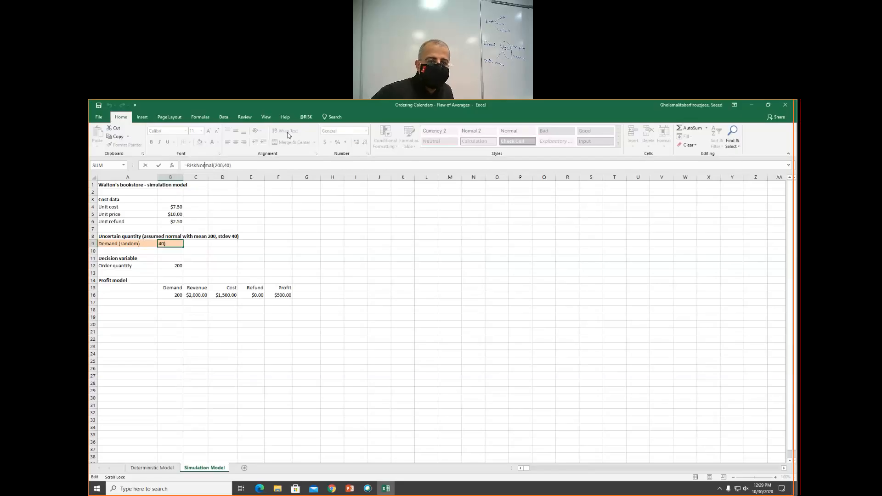
left_click(306, 117)
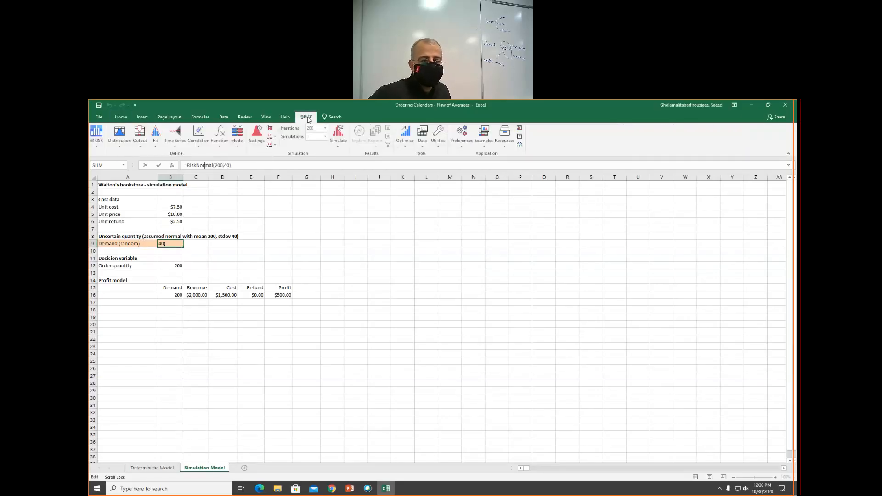
left_click(195, 275)
left_click(175, 244)
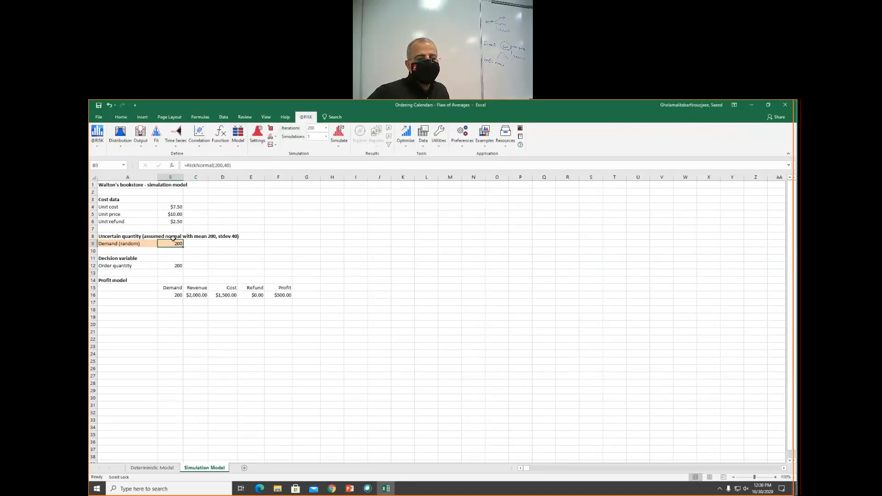
left_click(278, 295)
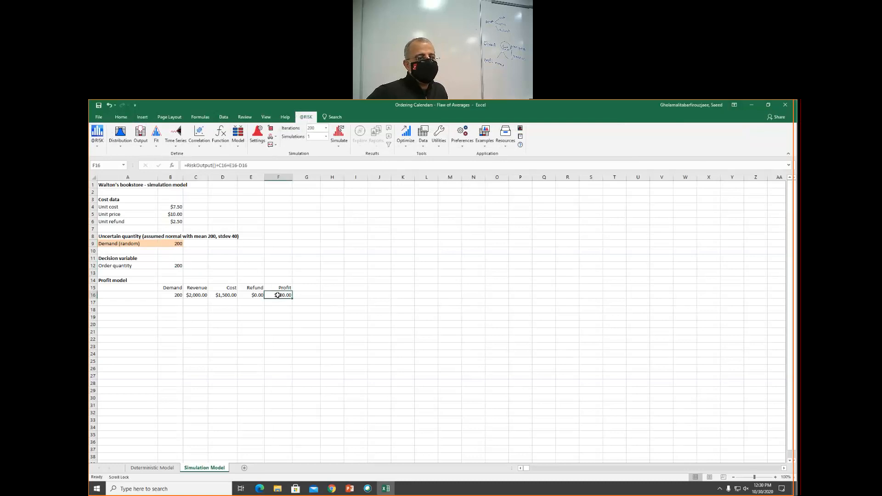
left_click(144, 148)
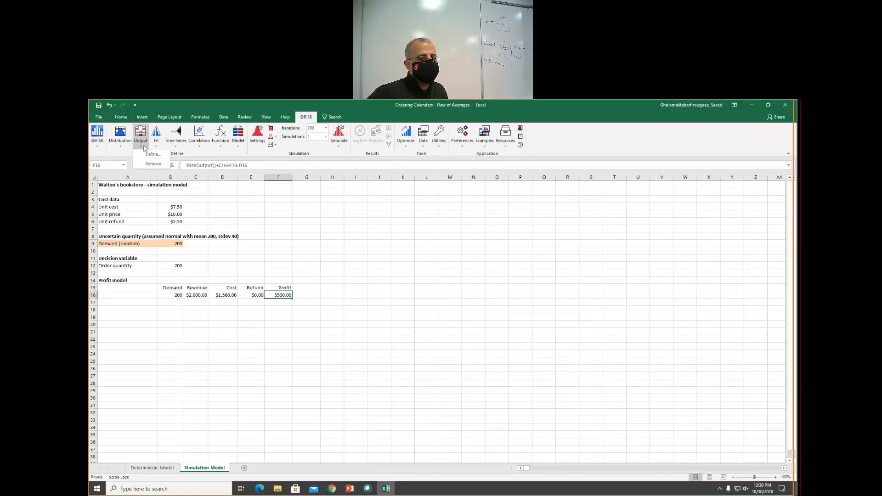
left_click(153, 155)
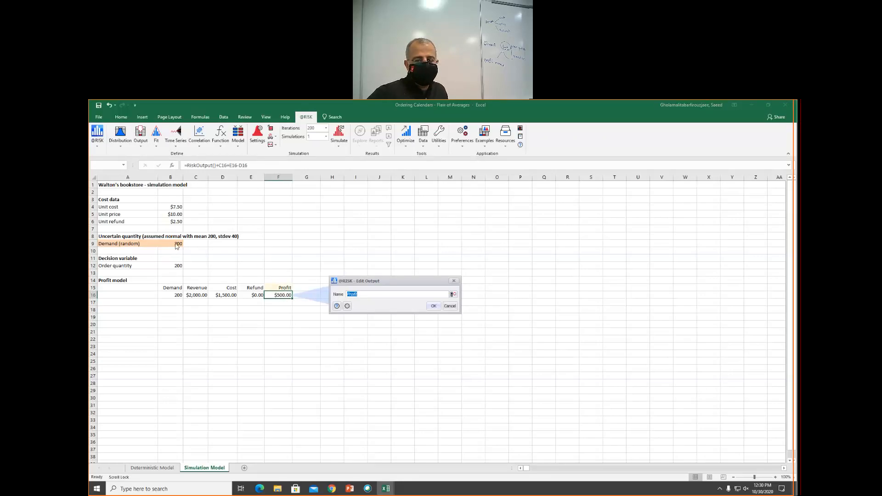
left_click(451, 306)
left_click(177, 243)
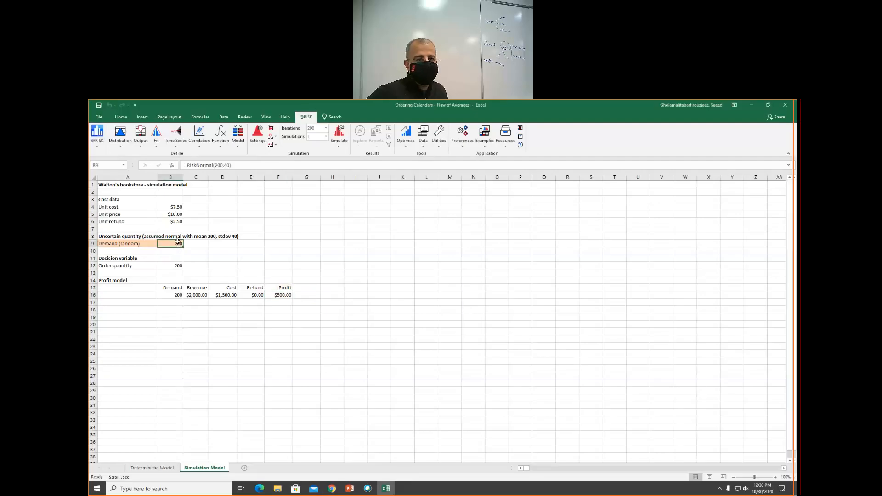
left_click(128, 148)
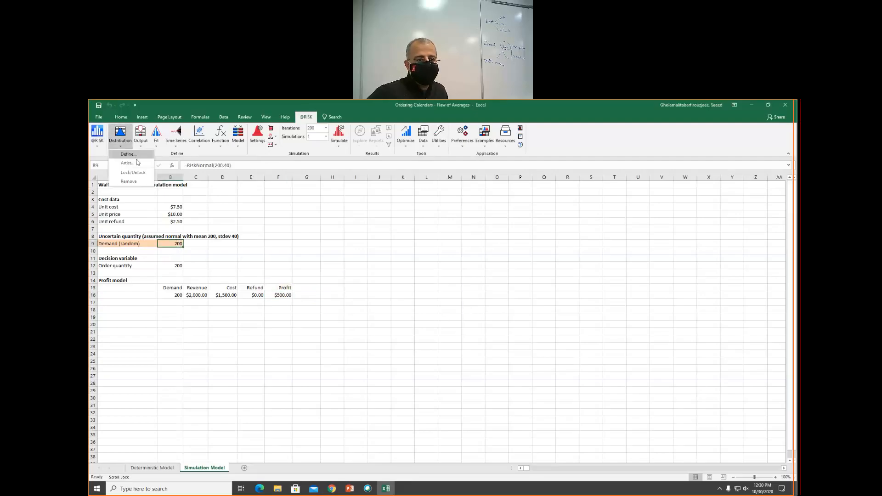
left_click(138, 156)
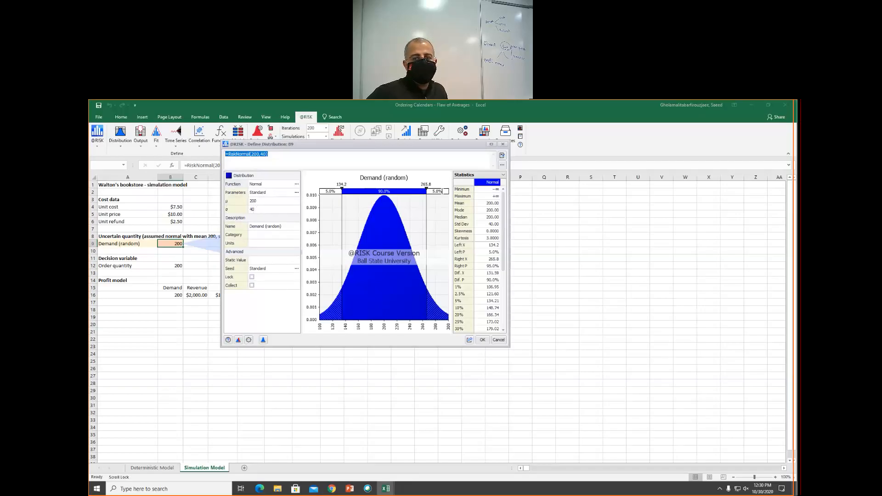
left_click(503, 143)
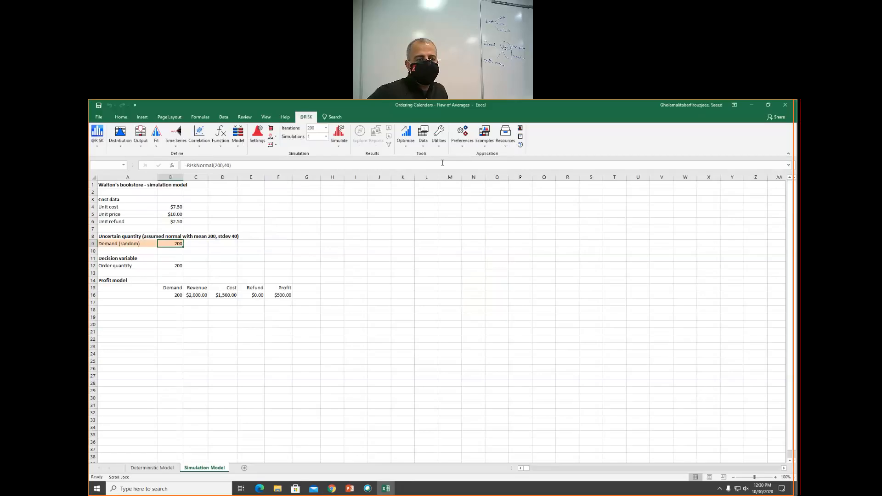
left_click(279, 294)
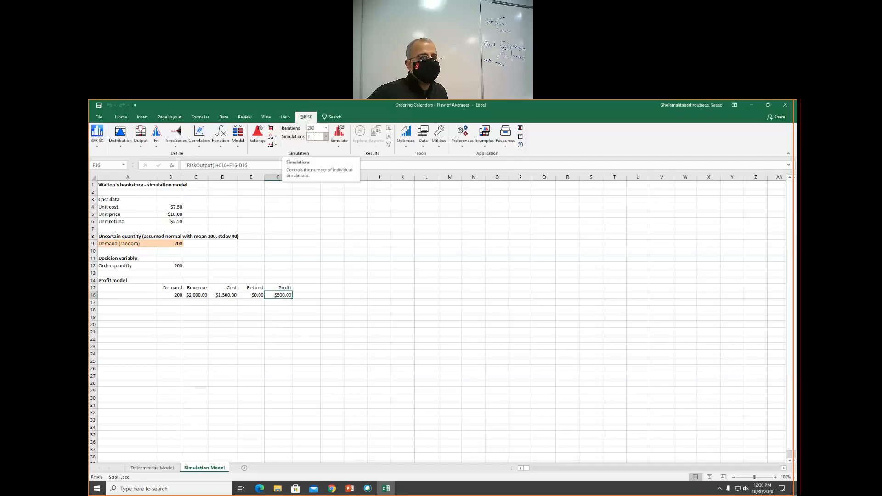
left_click(339, 133)
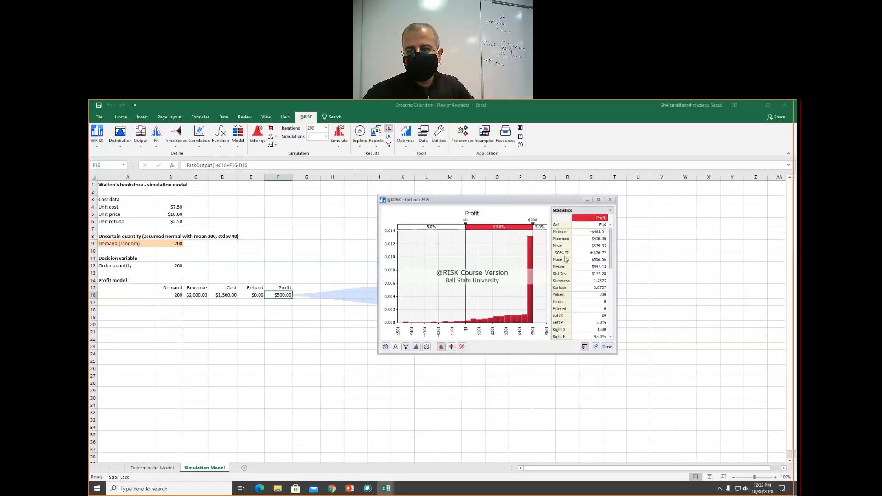
left_click(611, 201)
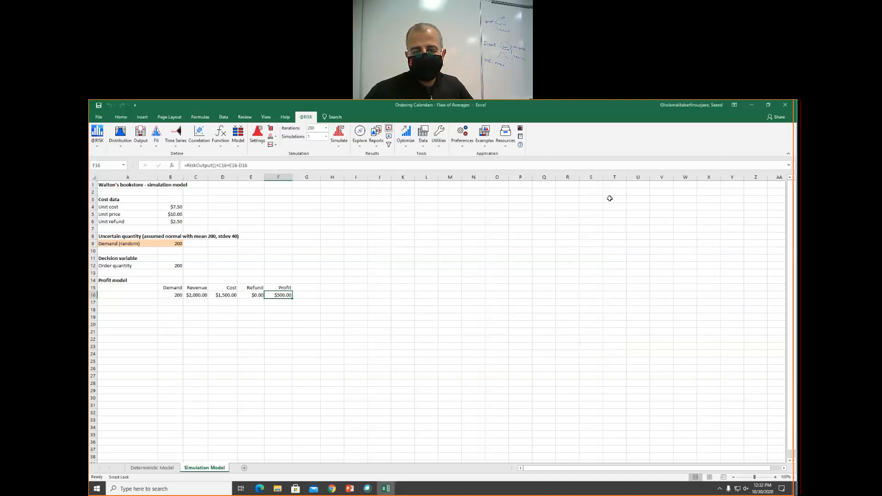
left_click(213, 312)
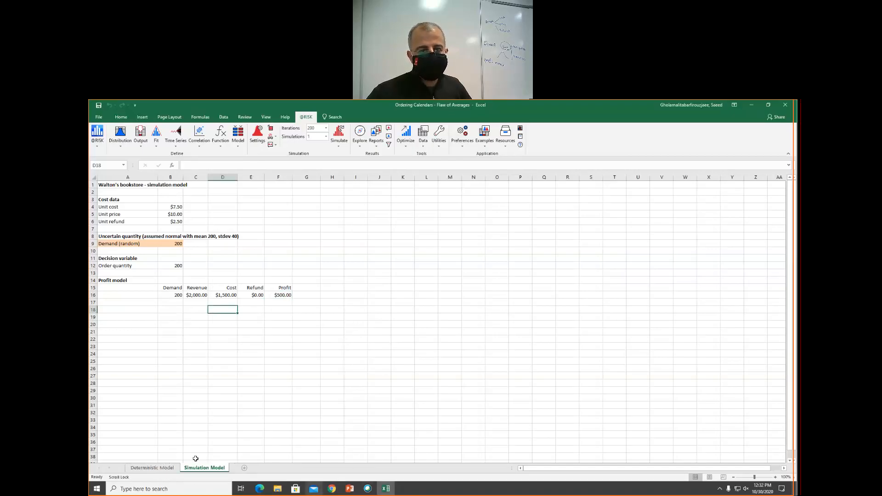
left_click(287, 294)
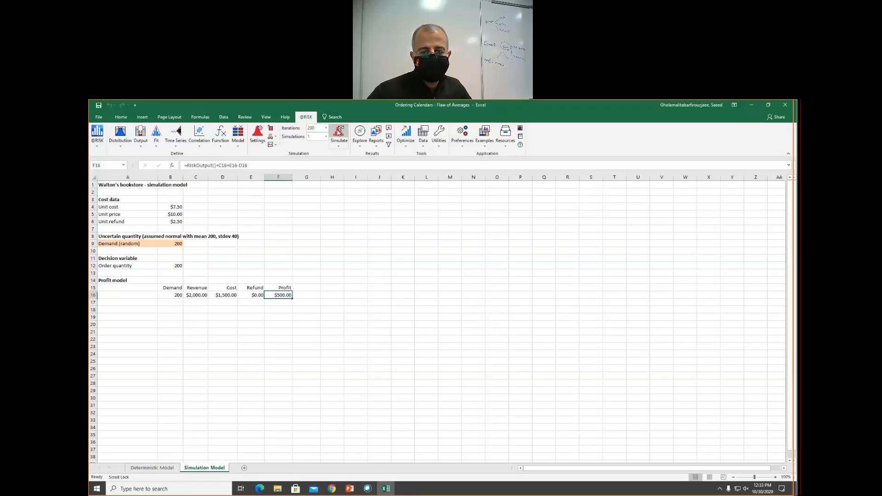
left_click(340, 136)
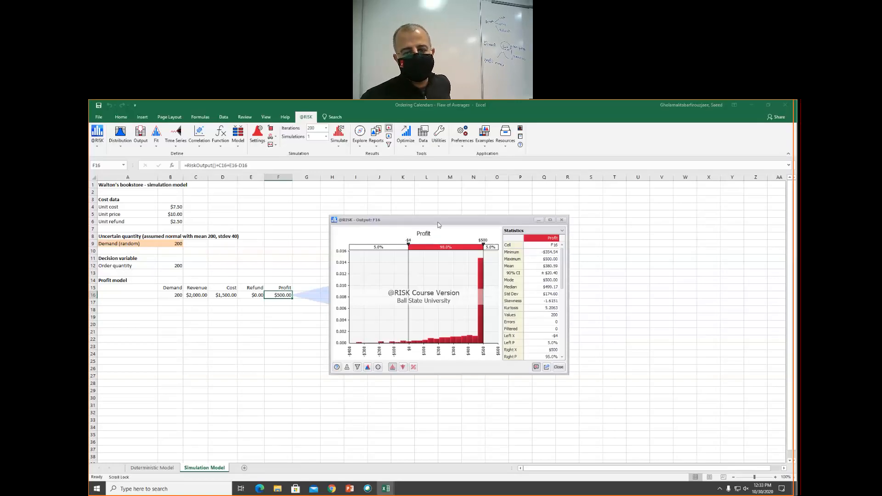
left_click_drag(438, 225, 461, 198)
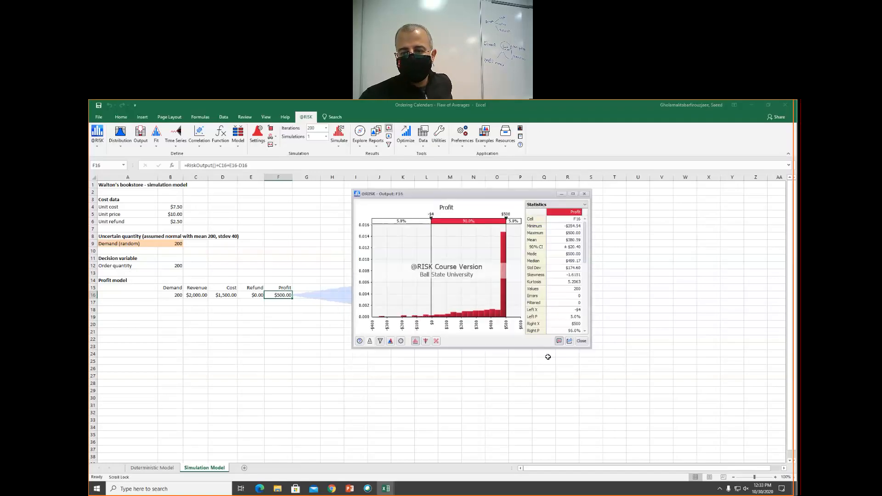
- Try to print the Profit output graph
left_click(569, 342)
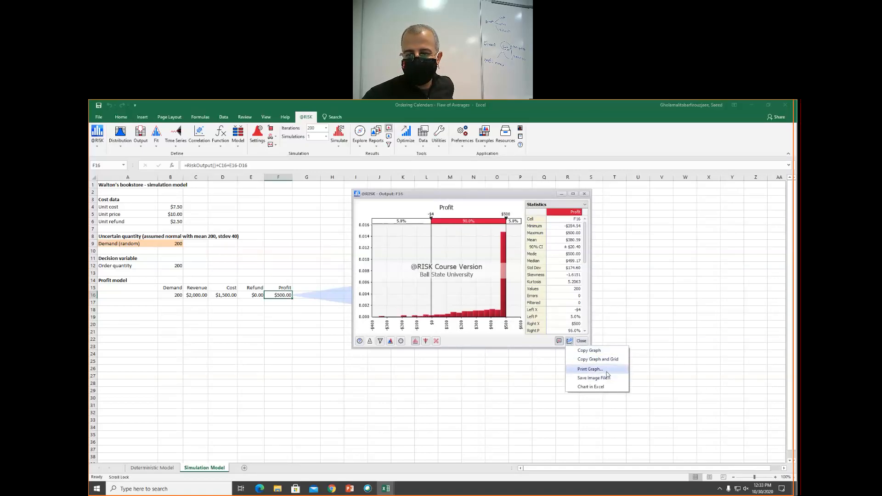
left_click(590, 369)
left_click(508, 302)
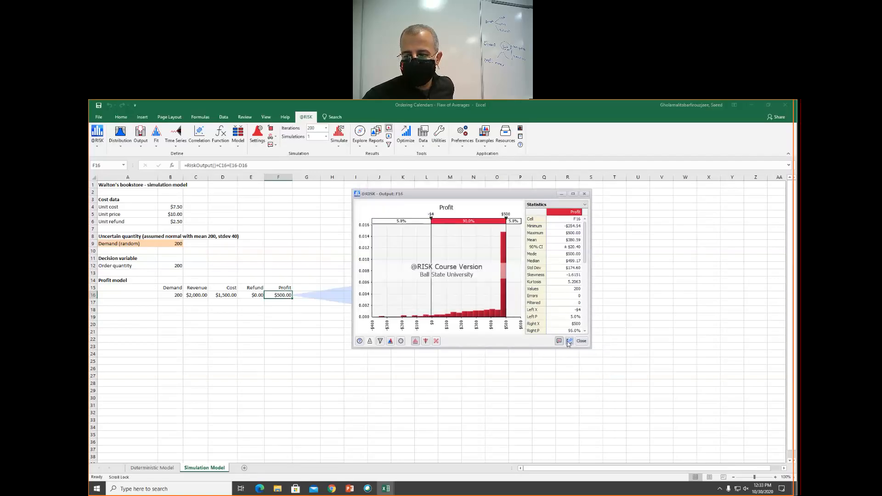
- Export the Profit graph to Excel as a native chart in a new workbook
left_click(569, 343)
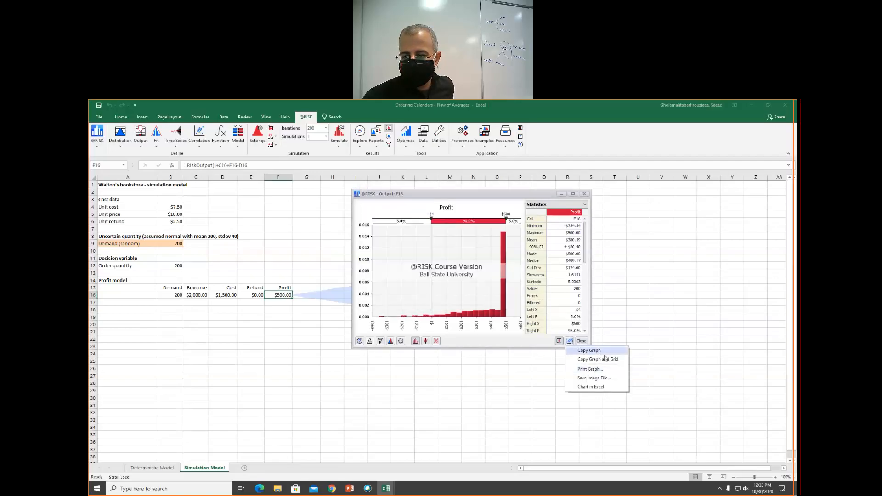
left_click(609, 389)
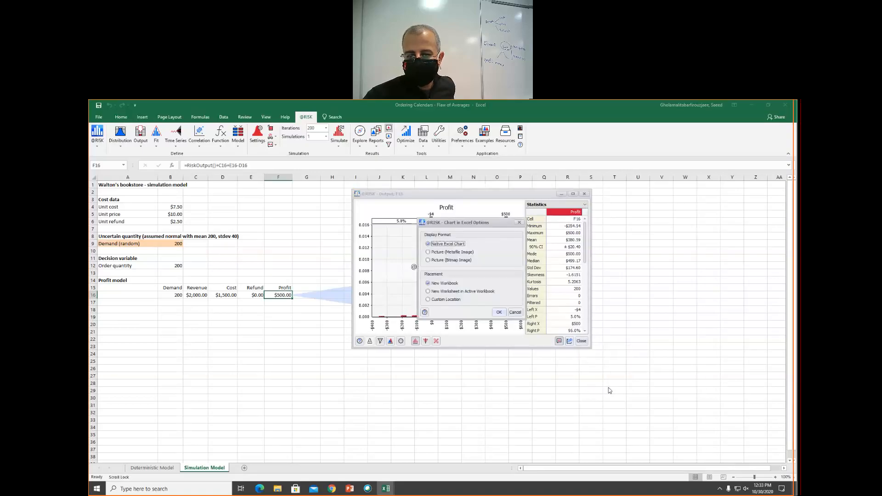
left_click(499, 312)
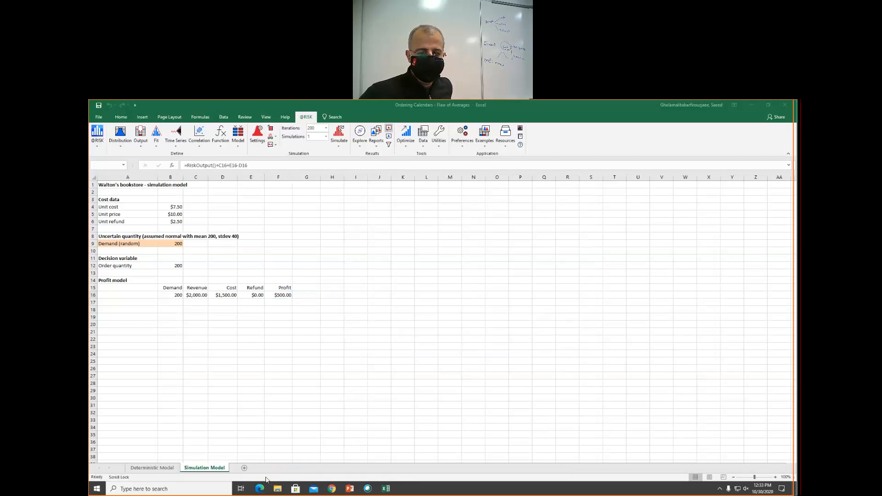
- Examine the exported chart's X1 and Y1 data columns and the Profit chart
scroll(165, 404, "down", 4)
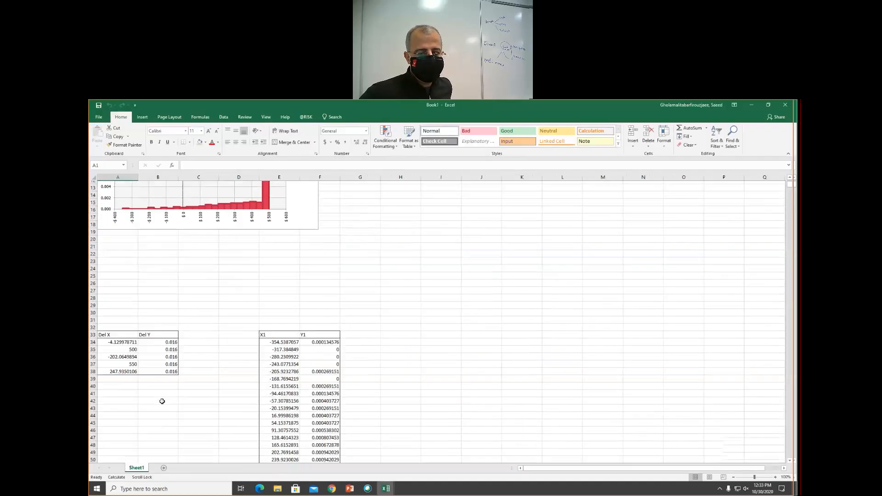
scroll(184, 362, "down", 3)
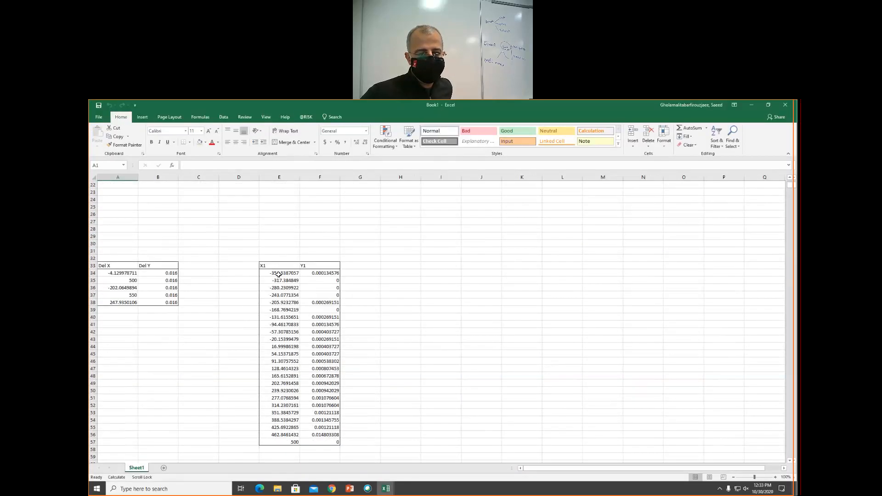
left_click_drag(277, 273, 296, 386)
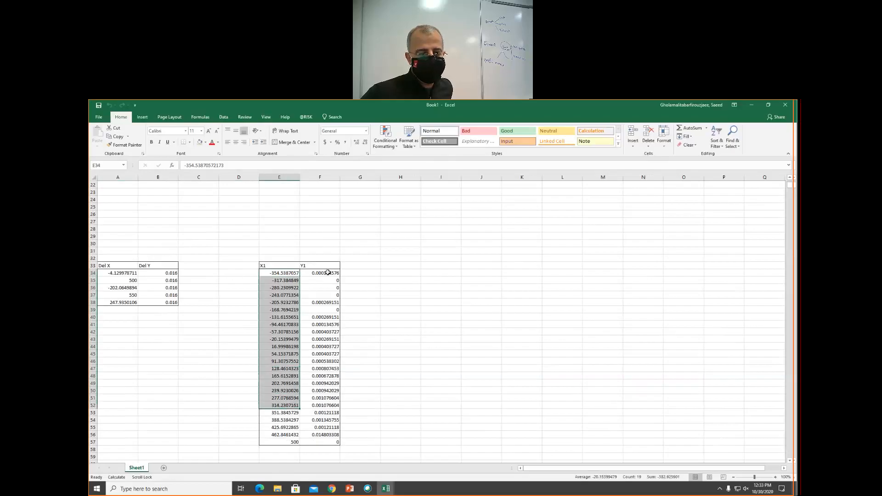
left_click_drag(330, 272, 324, 361)
scroll(262, 221, "up", 7)
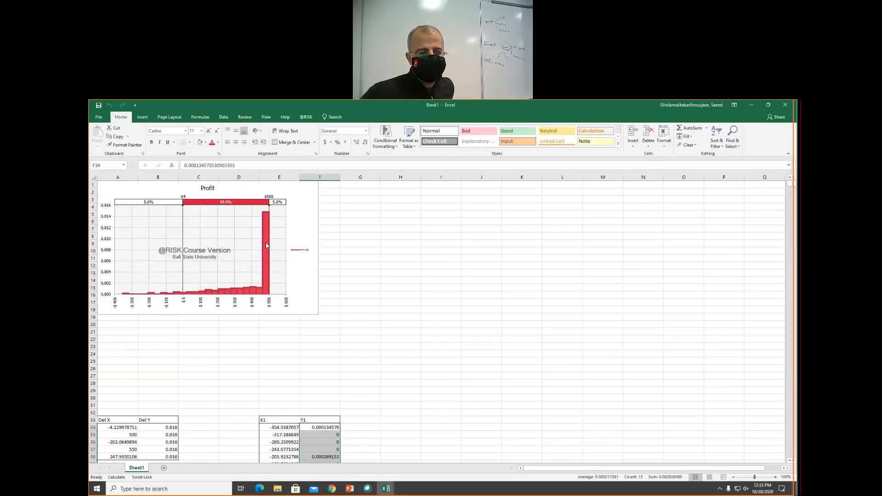
left_click(236, 222)
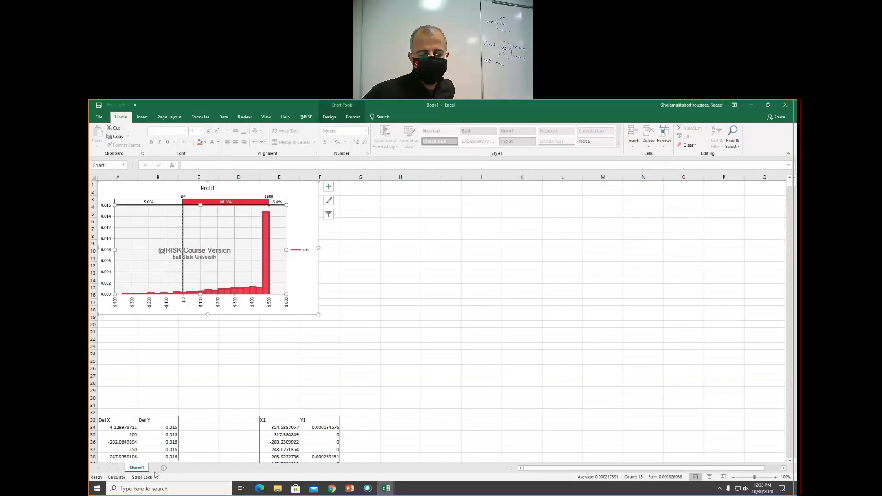
- Switch back to the Simulation Model sheet of the Ordering Calendars workbook
left_click(385, 488)
left_click(361, 474)
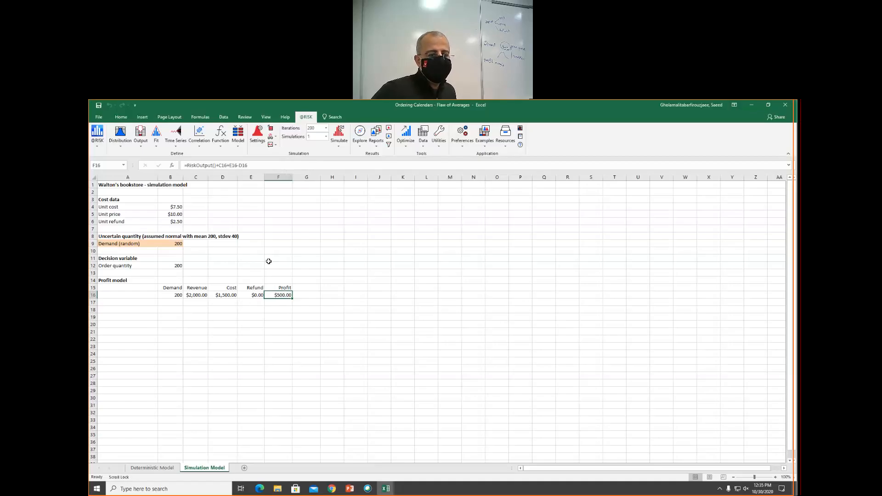
left_click(204, 260)
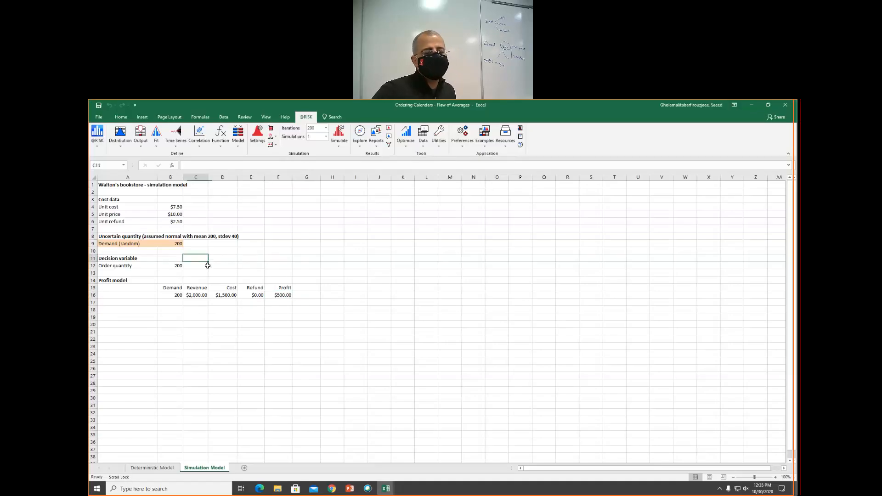